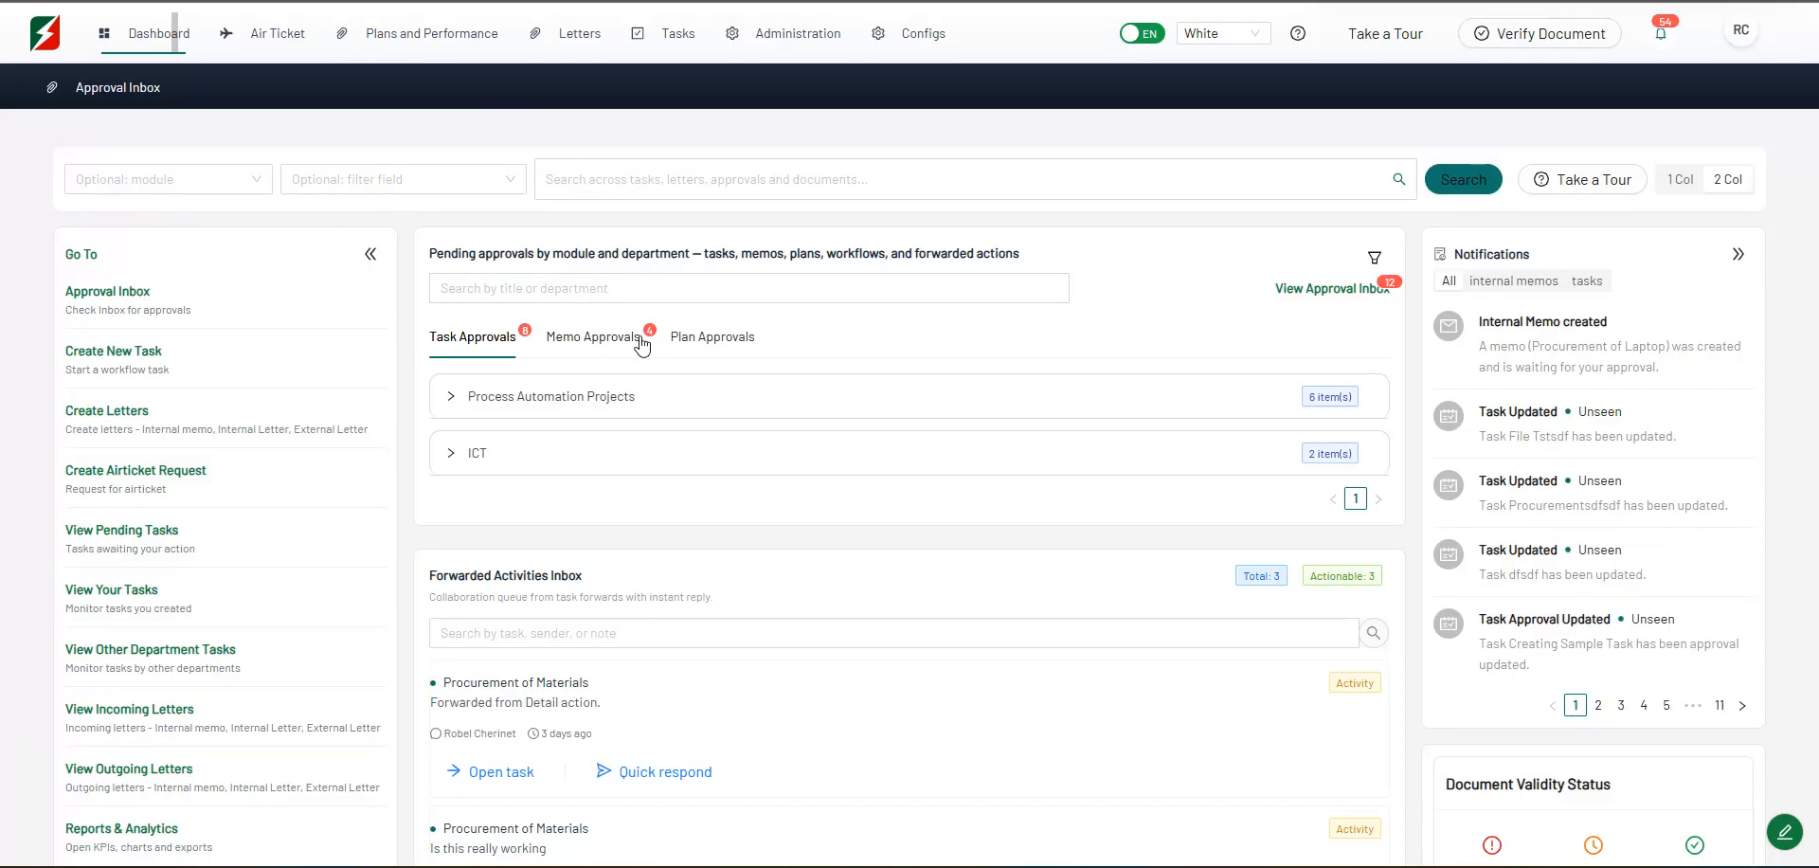
View the Procurement of Laptop memo from the dashboard's pending memo approvals under Process Automation Projects, and return to the dashboard
left_click(604, 338)
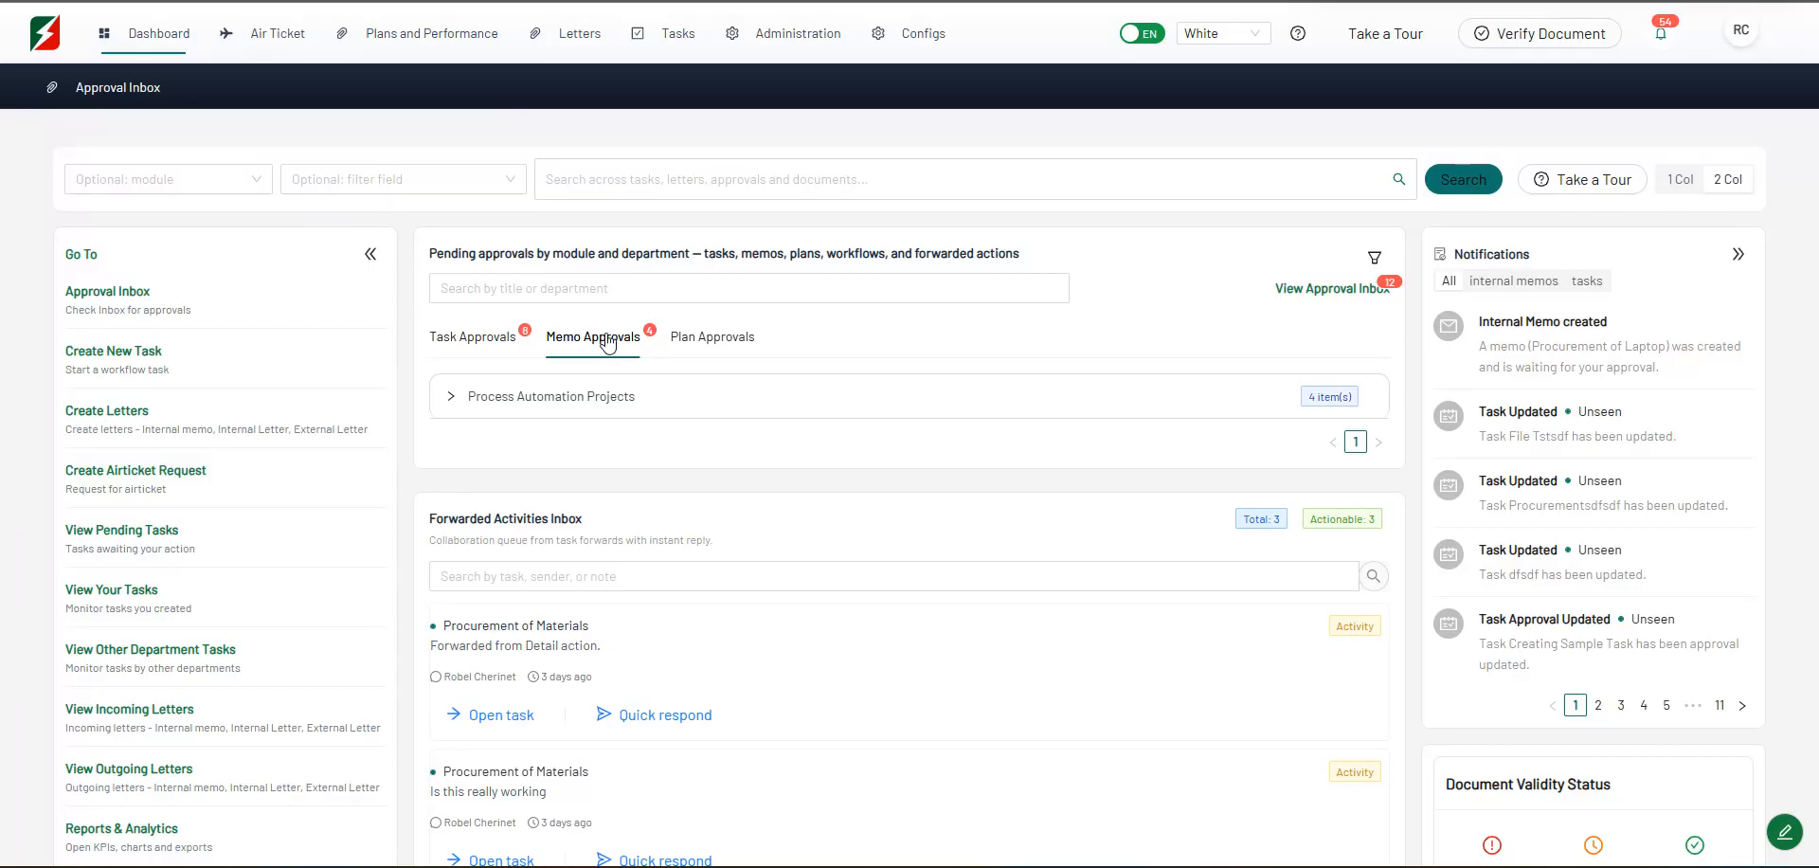
left_click(579, 403)
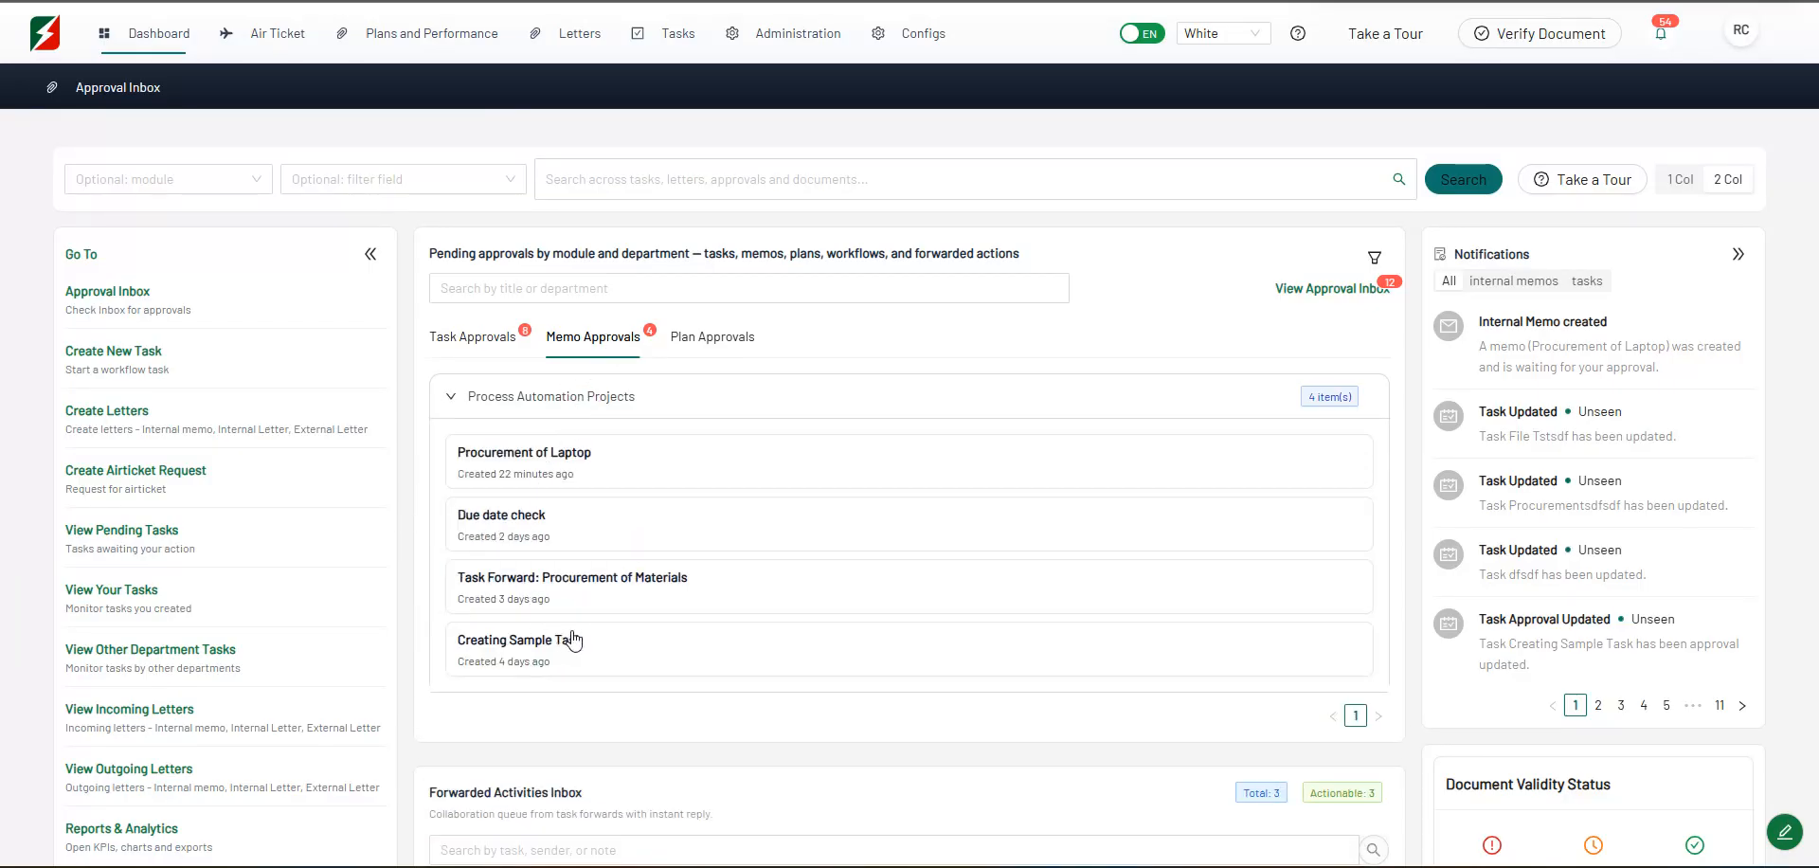
left_click(608, 471)
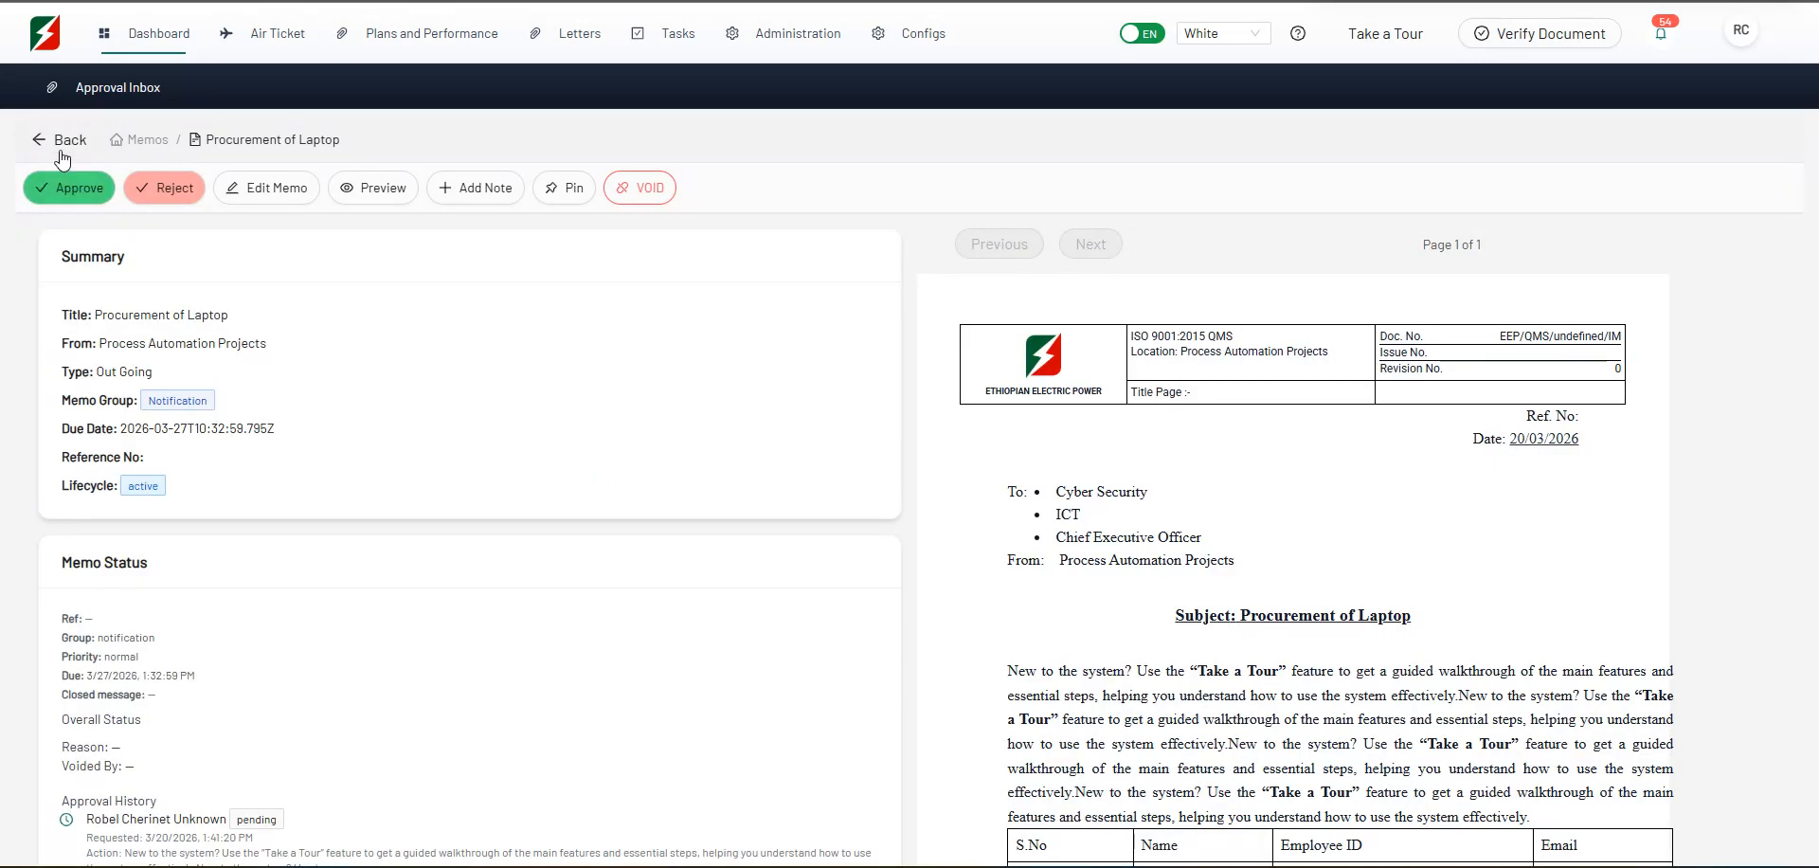
left_click(59, 142)
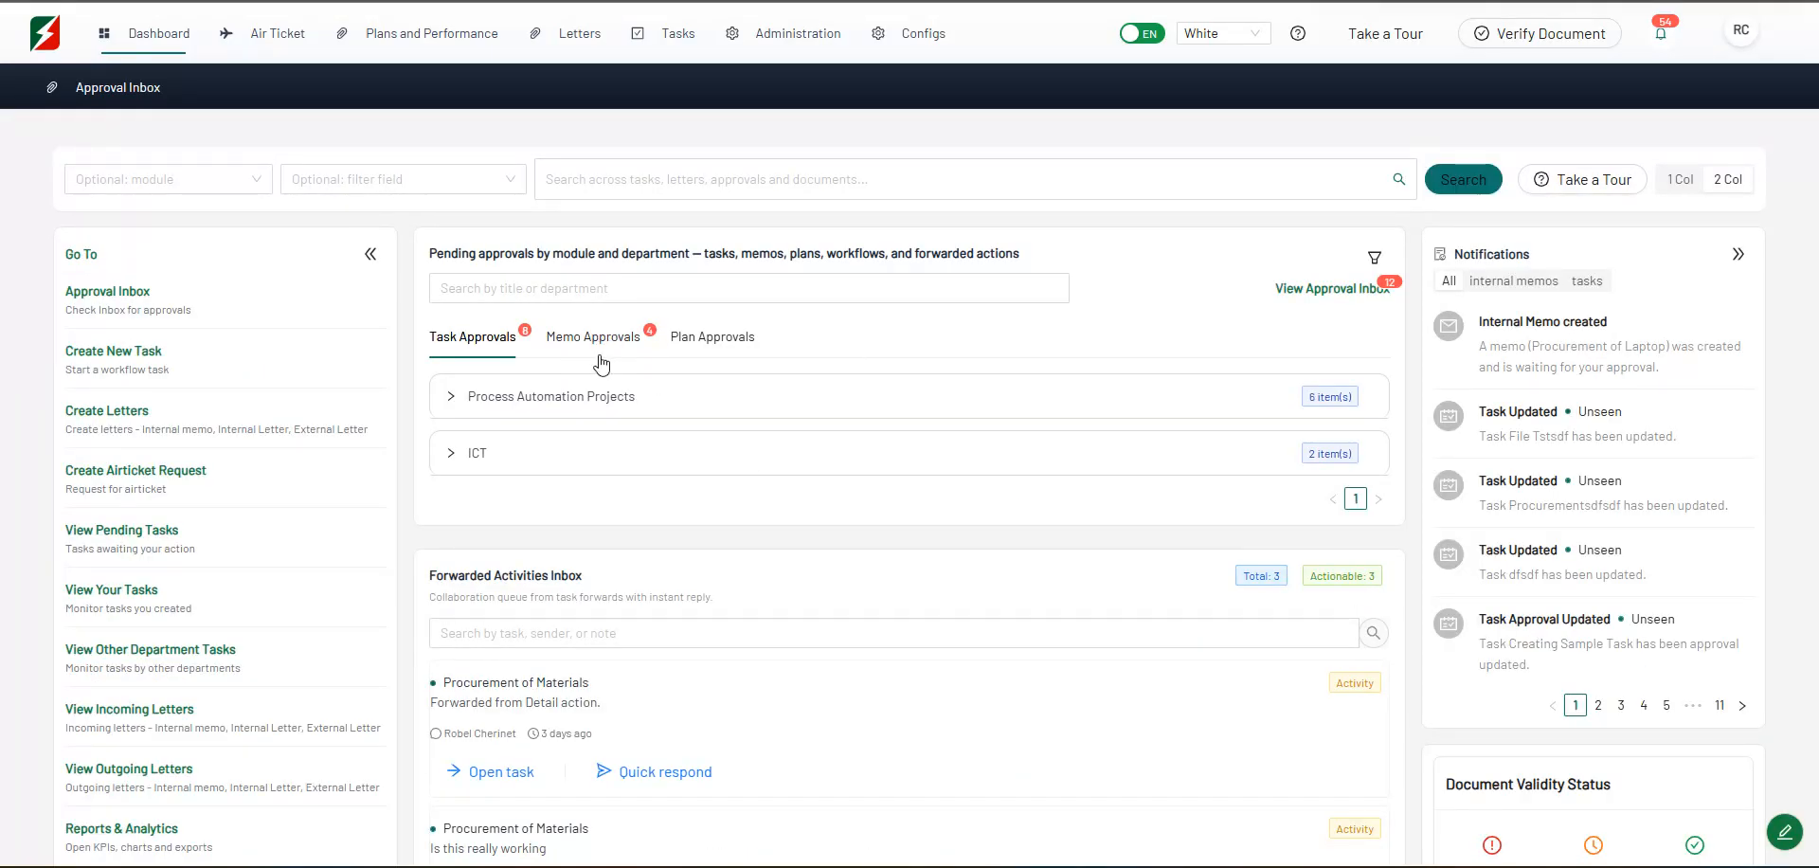
Filter the notifications to internal memos, view the memo about using placeholders in body text, and return to the dashboard
left_click(1661, 42)
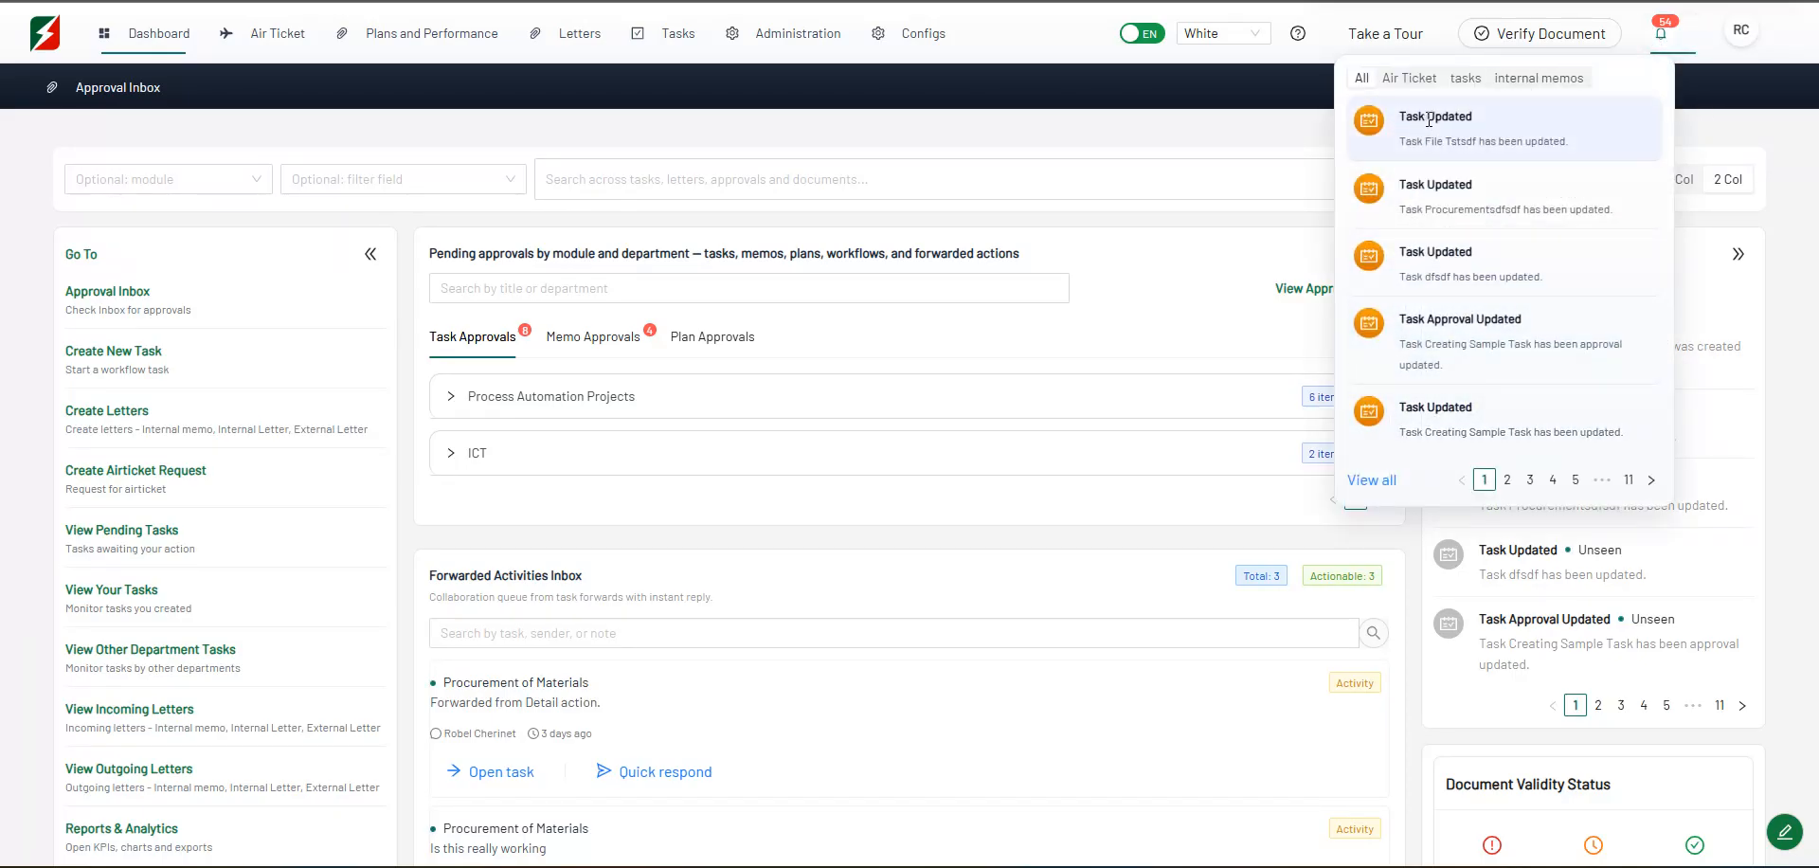
left_click_drag(1551, 83, 1546, 78)
left_click(1547, 84)
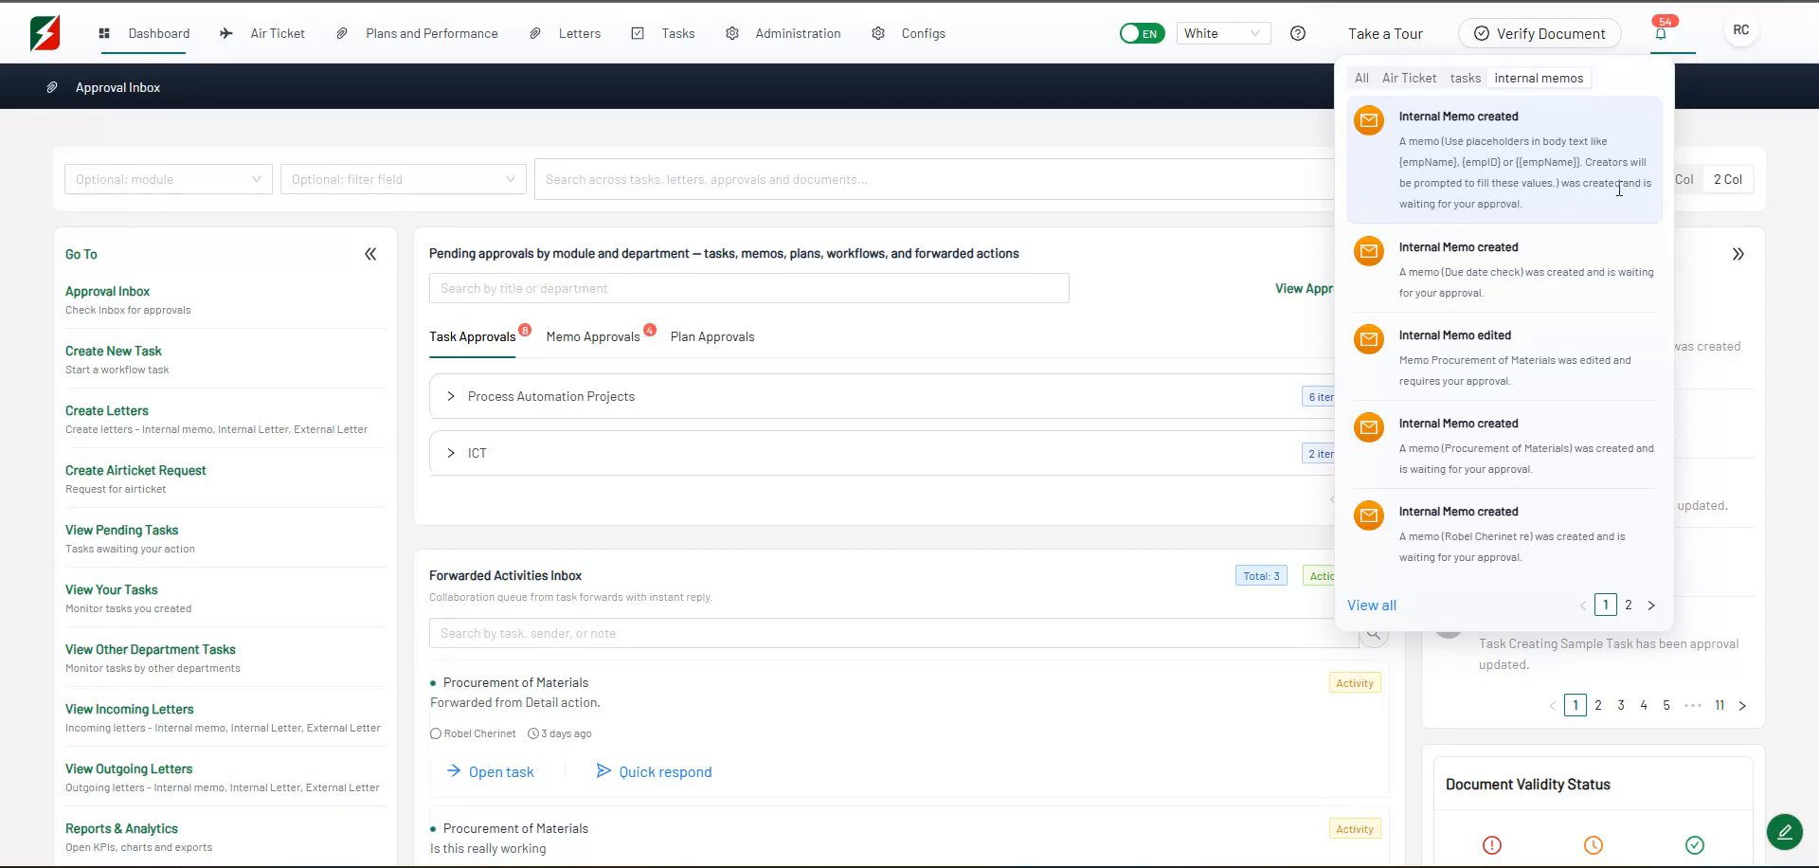
left_click(1510, 178)
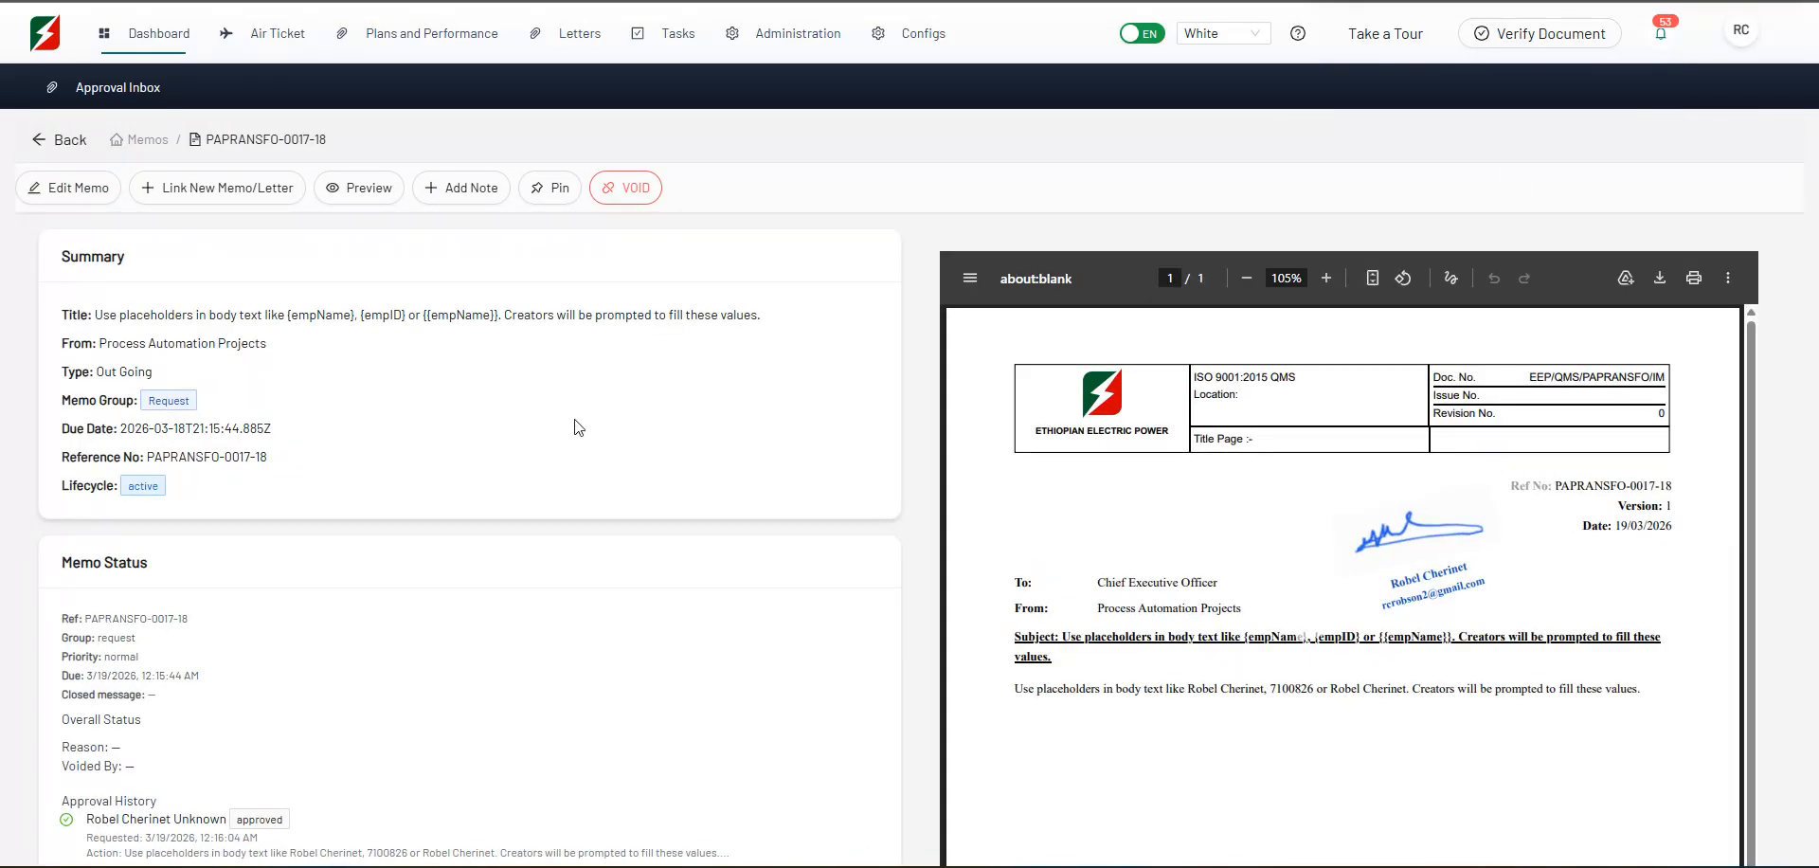
left_click(156, 33)
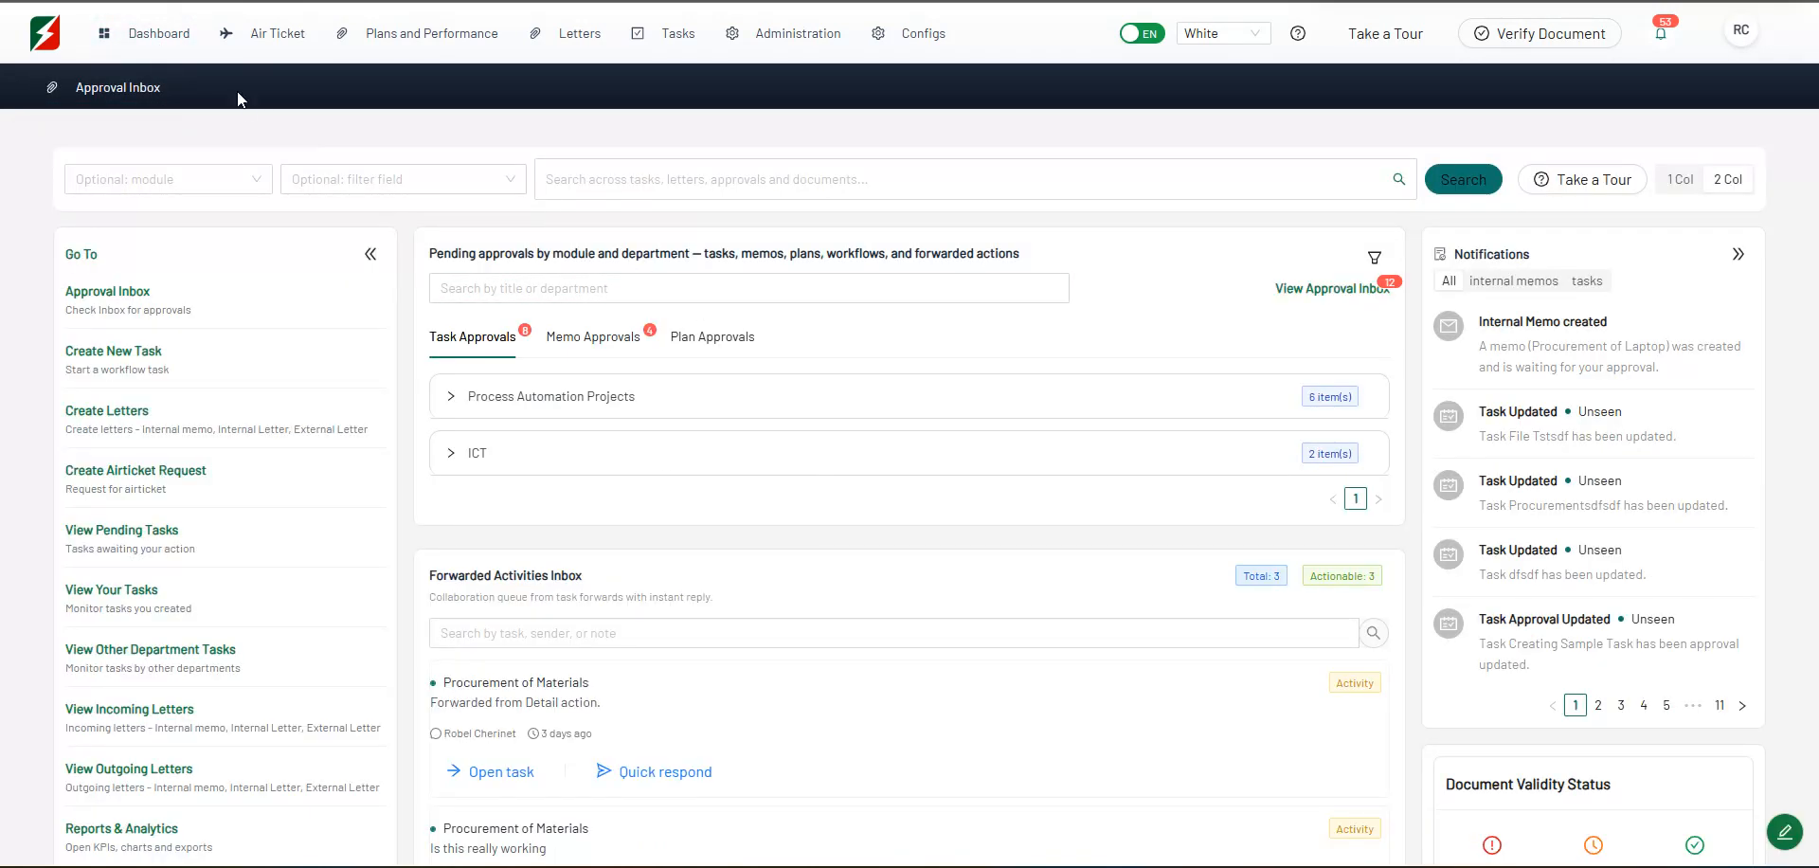
Open the Approval Inbox and look through its task, approval flow, task action and memo approvals
left_click(128, 85)
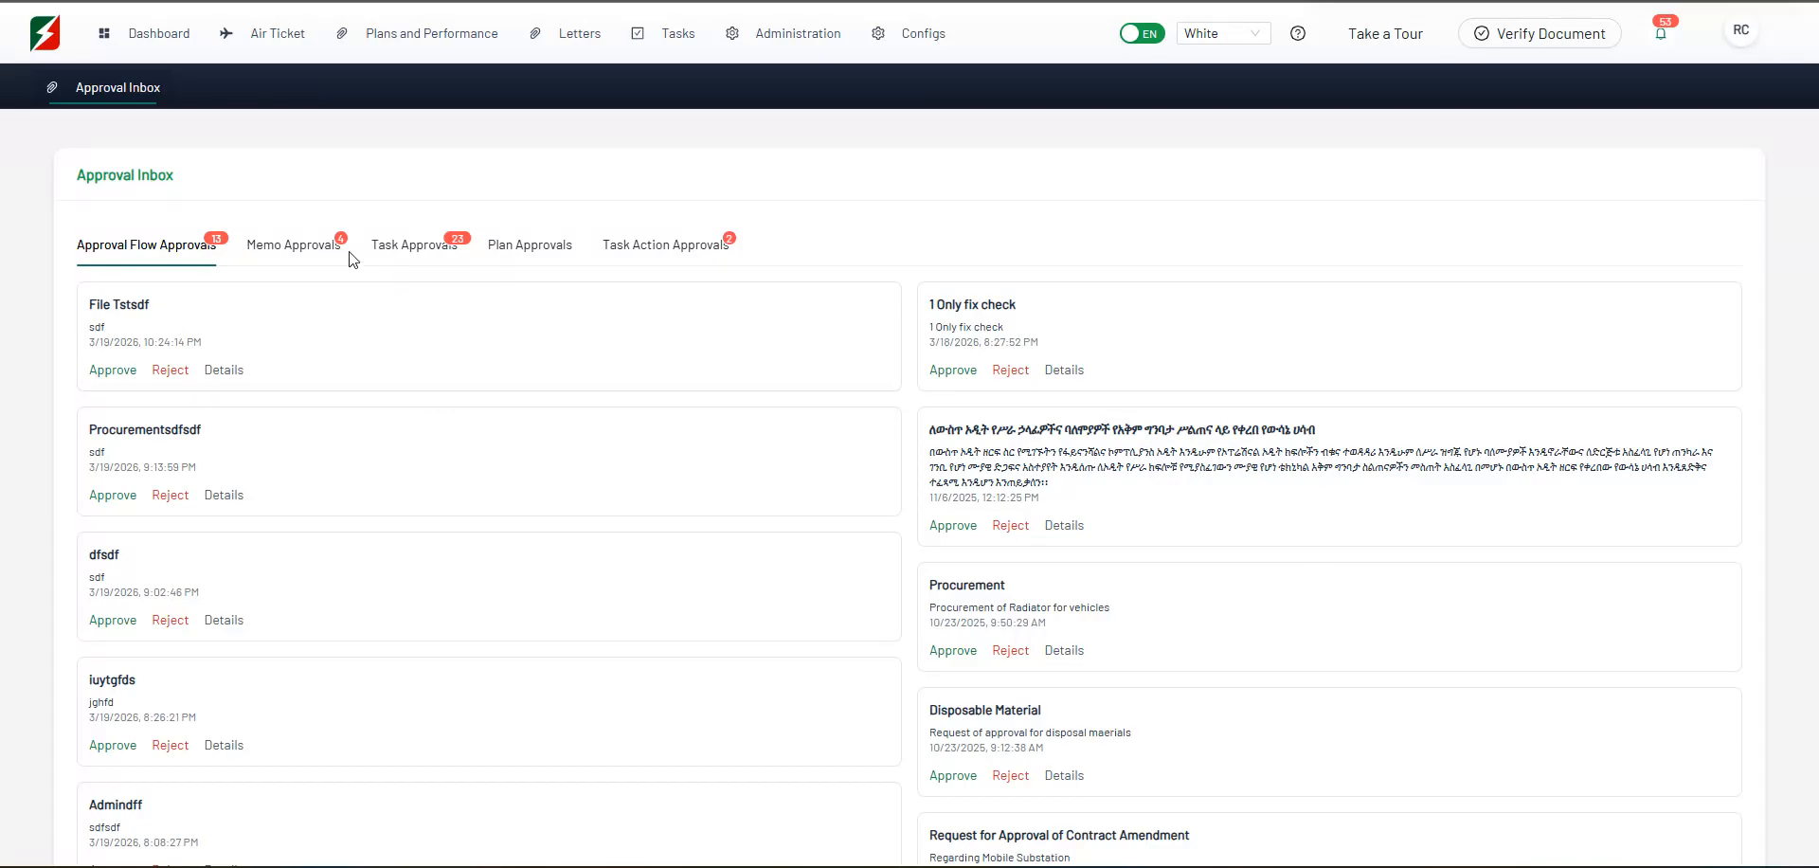
left_click(391, 249)
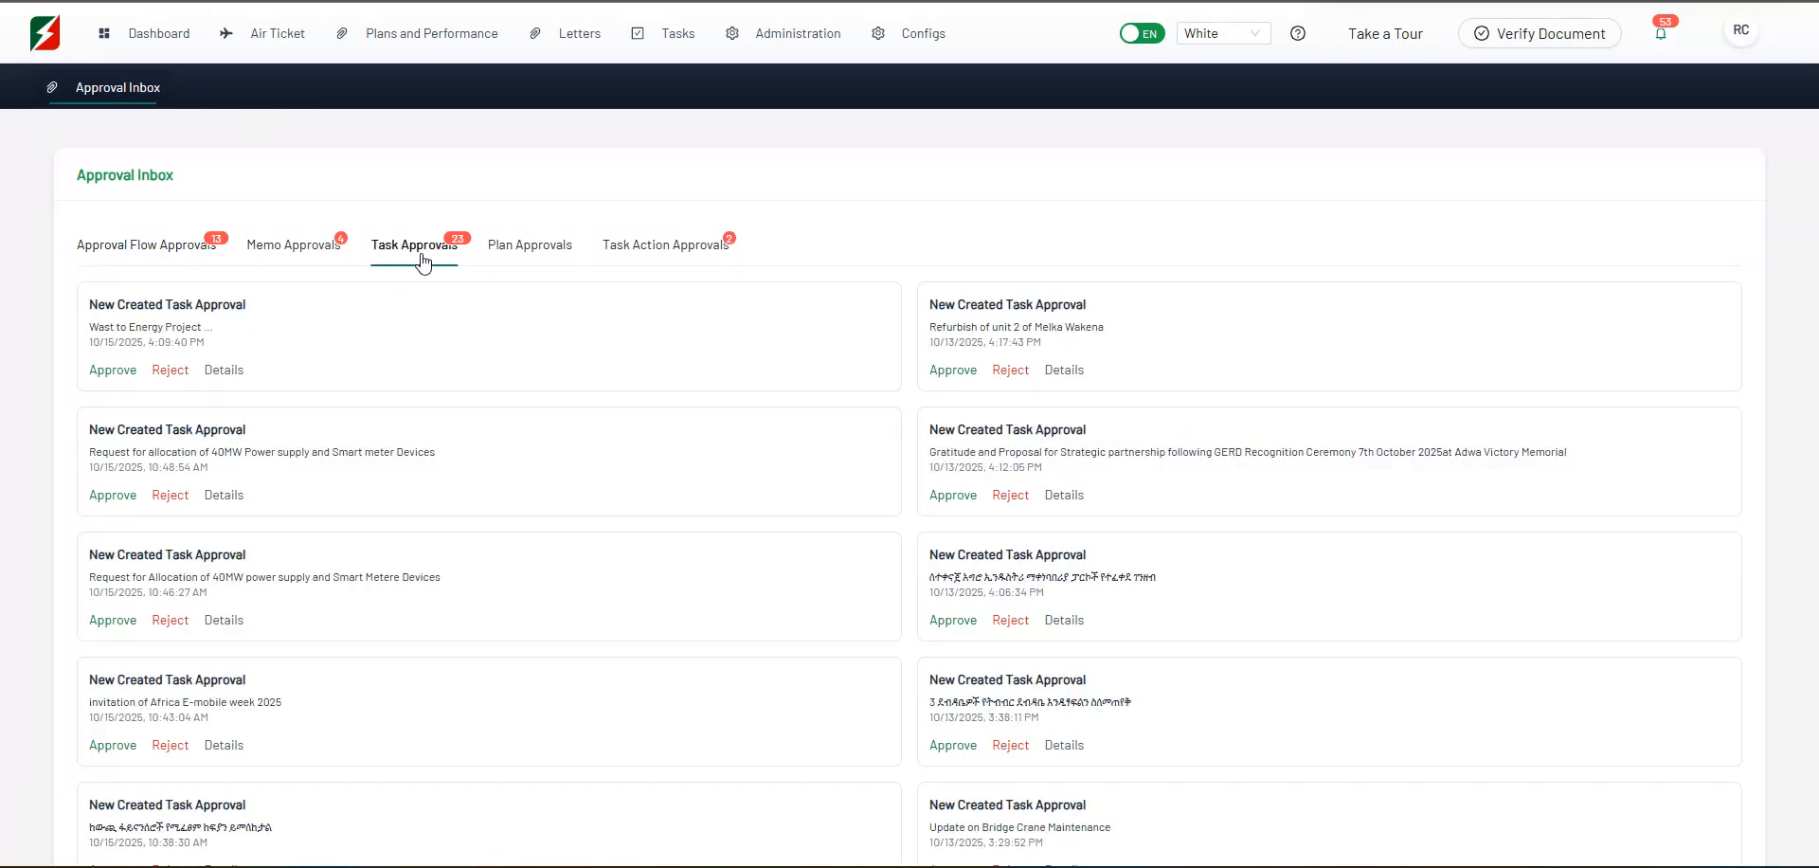
left_click(176, 258)
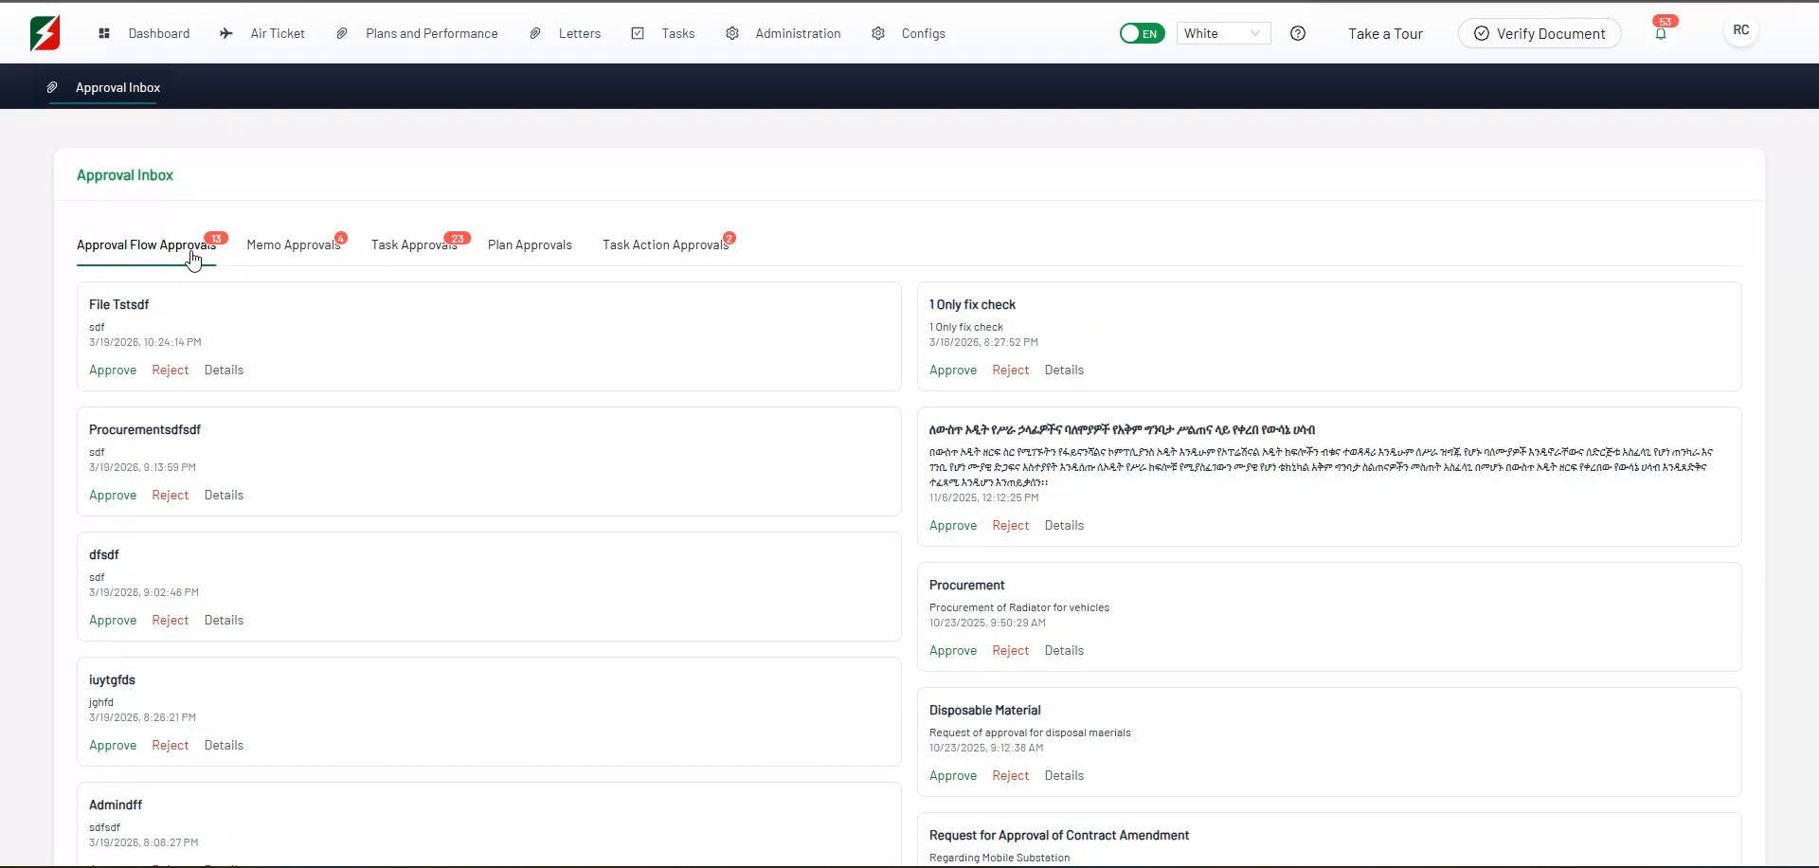
left_click(720, 251)
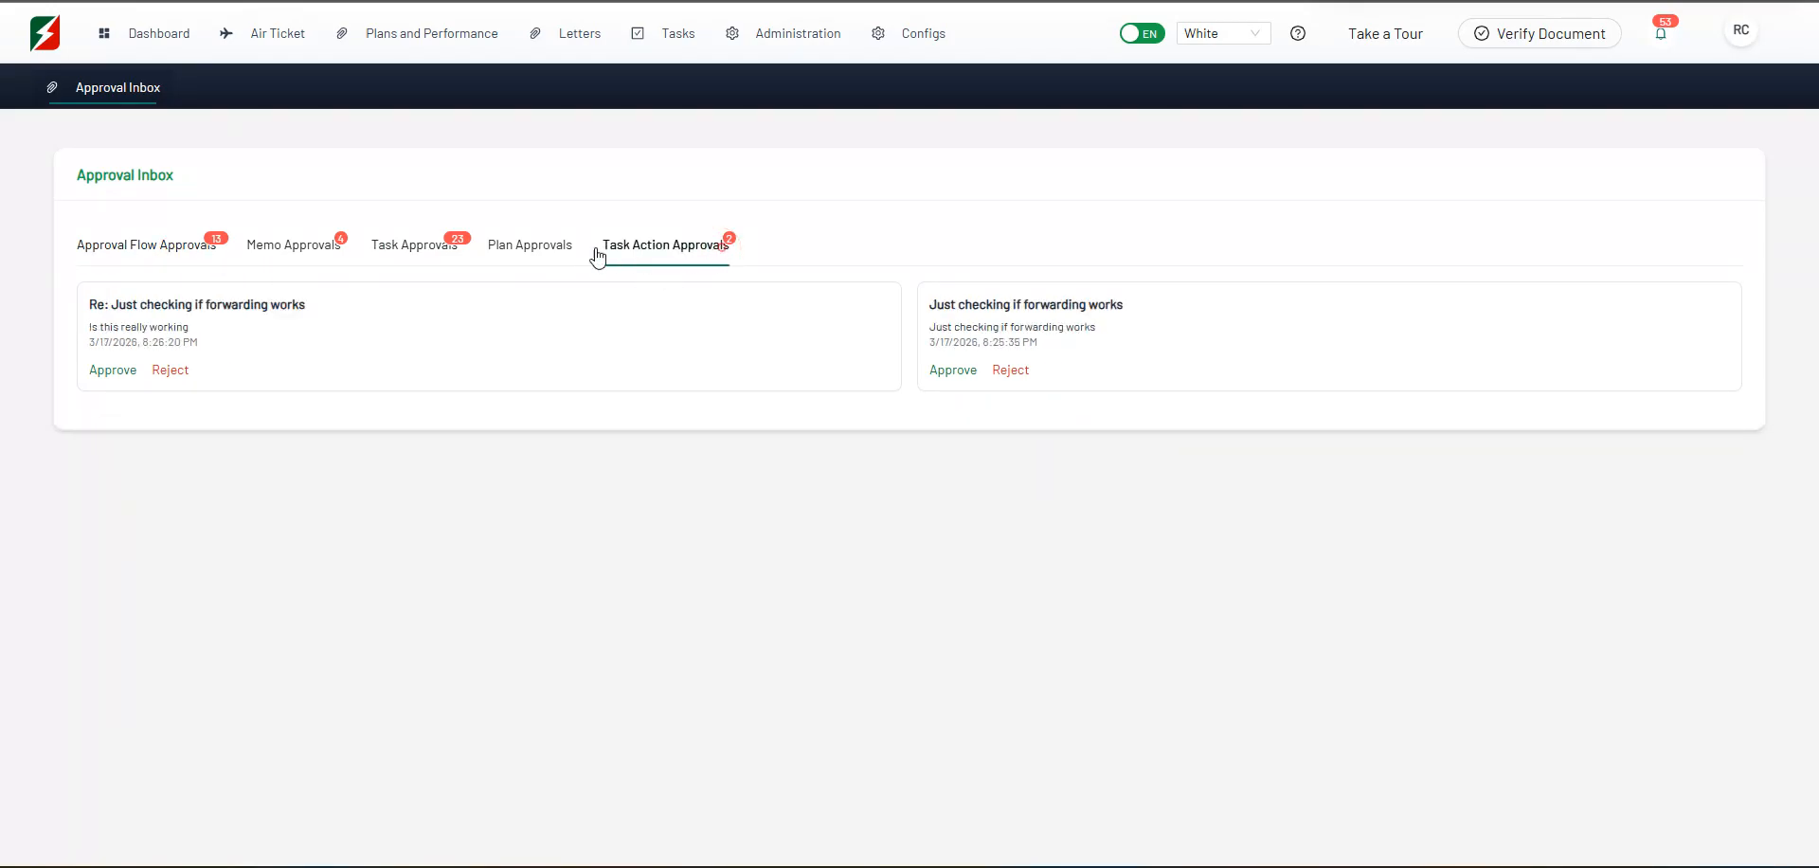
left_click(306, 252)
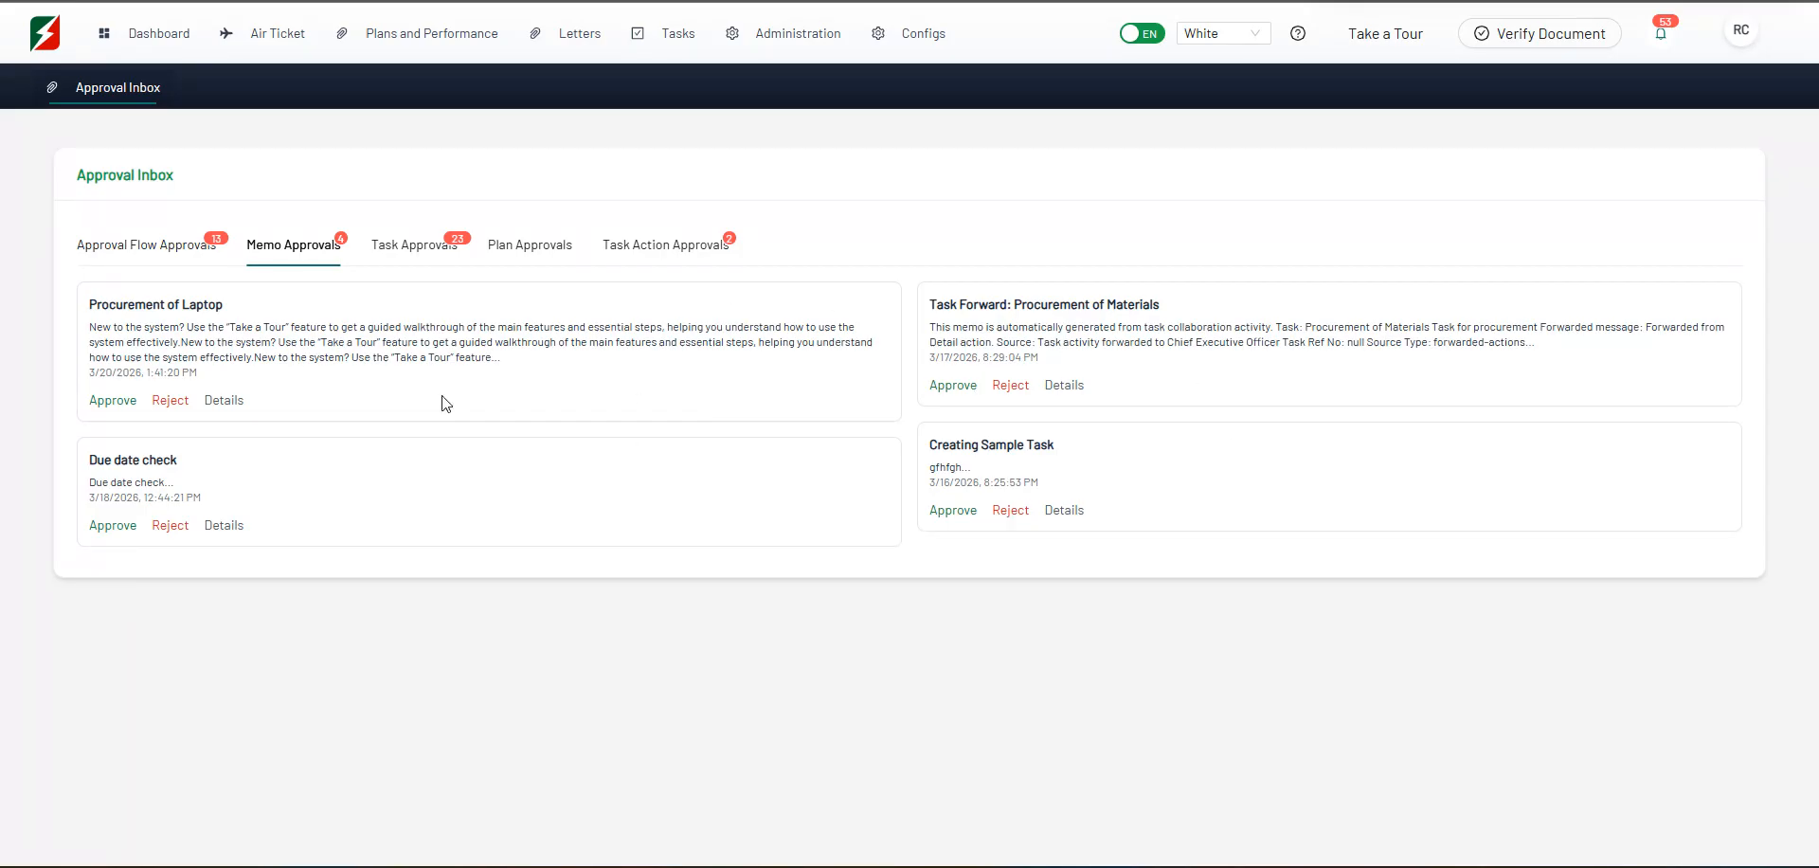
View the details of the Procurement of Laptop memo and return to the inbox's memo approvals
left_click(230, 399)
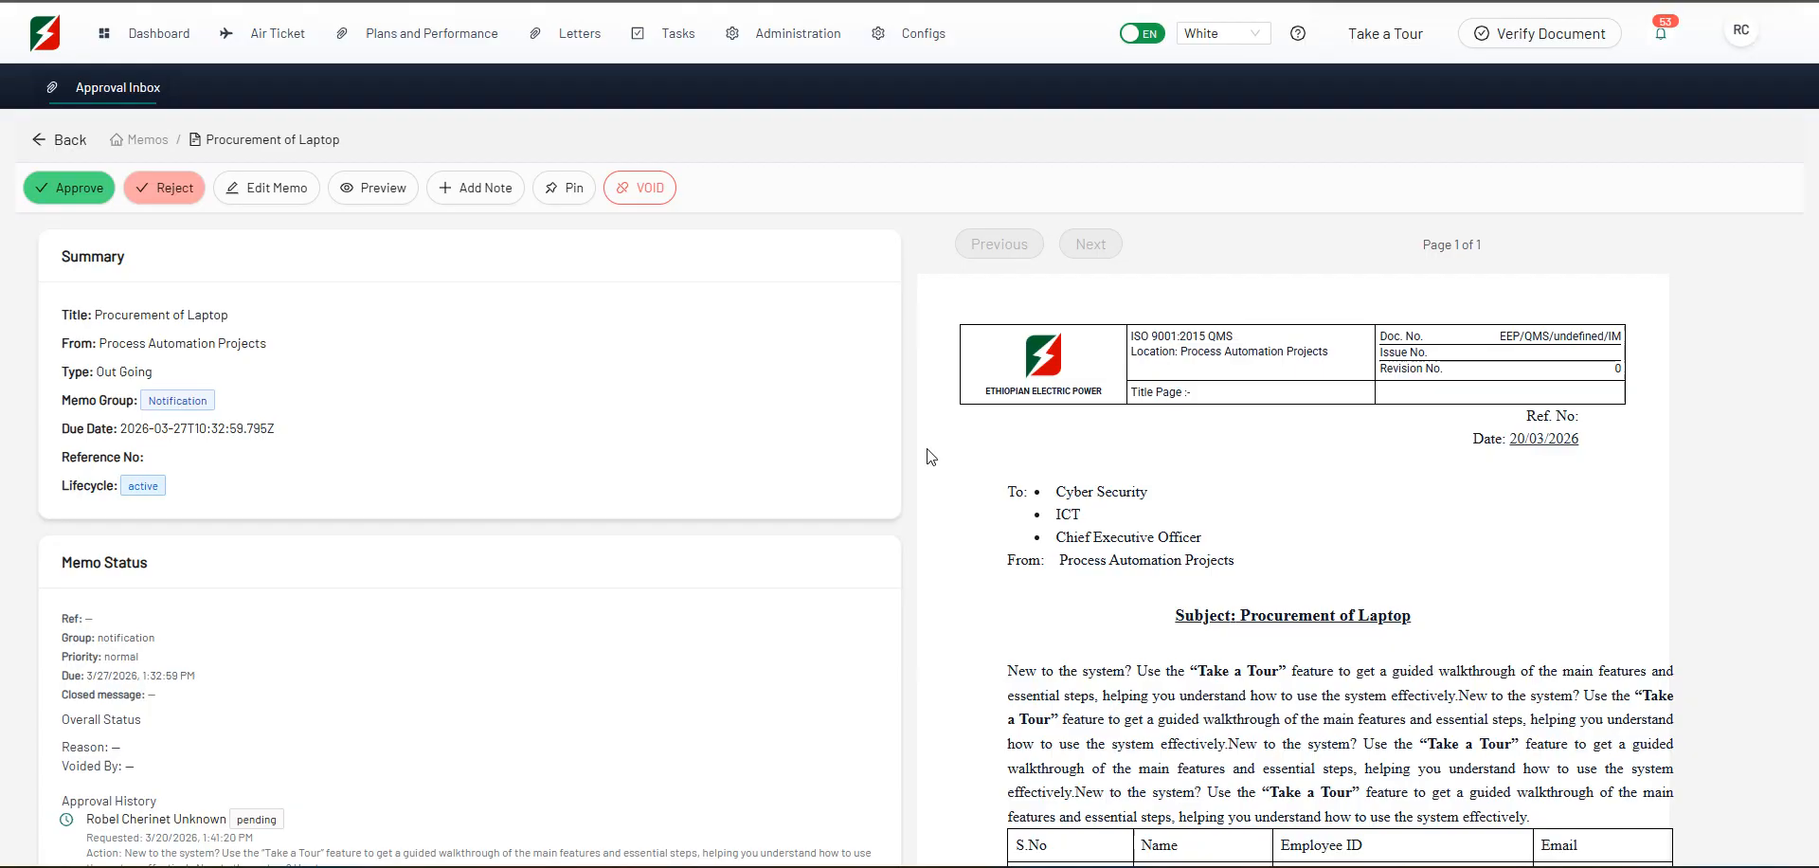
left_click(133, 88)
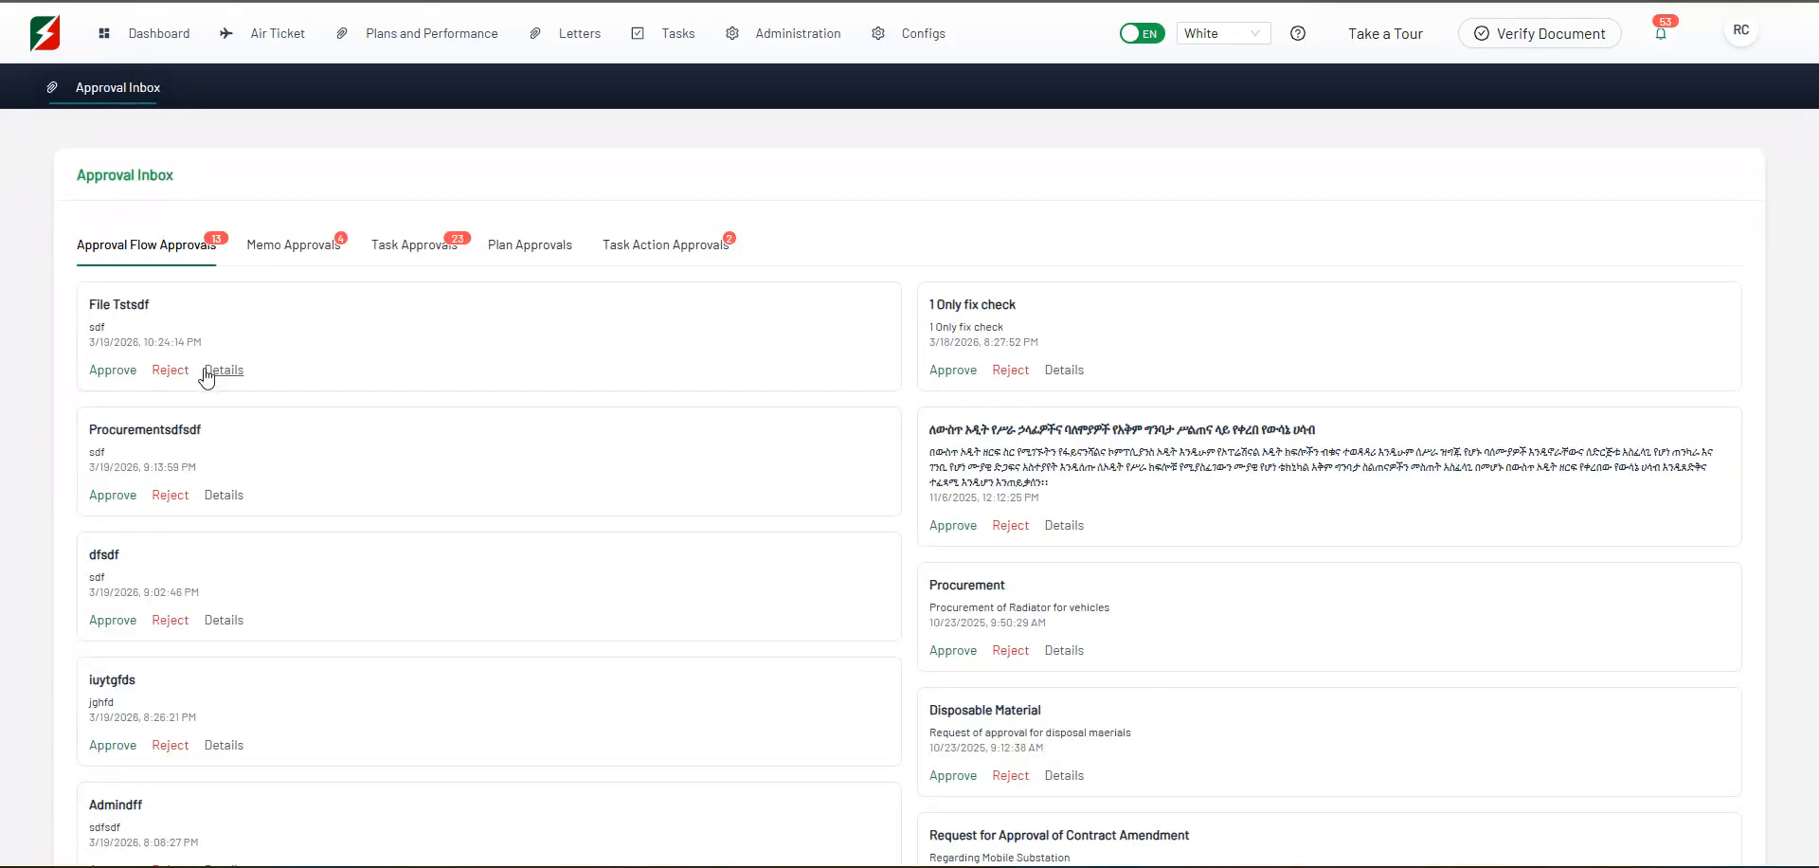
left_click(285, 249)
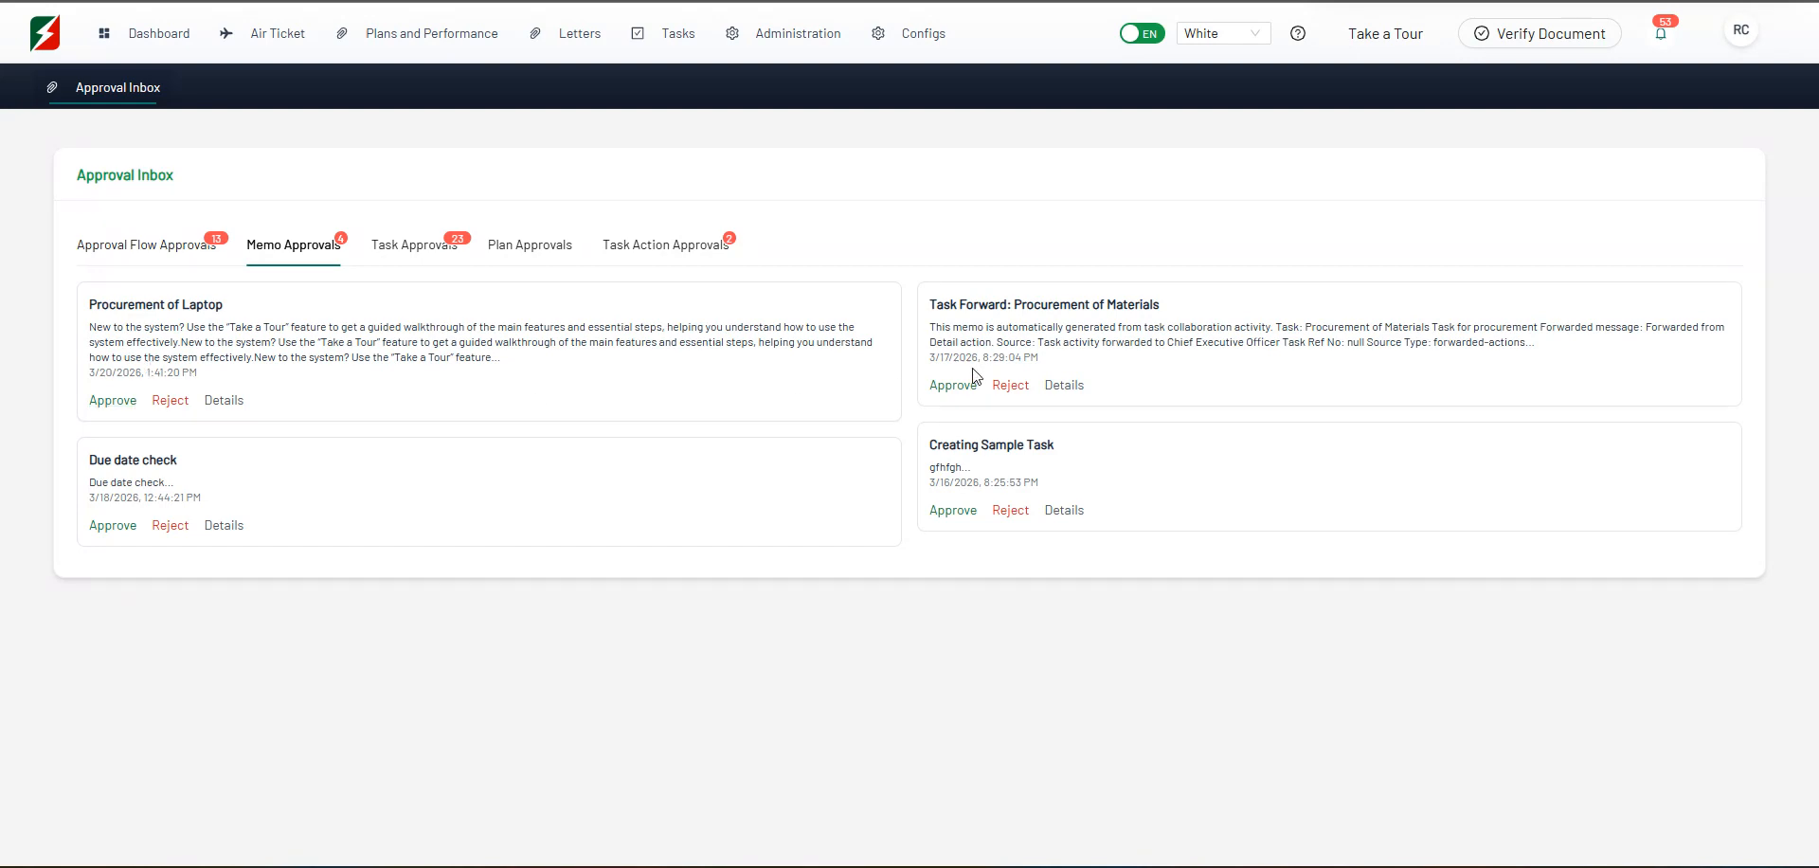
View the approval form for the Procurement of Laptop memo, close it without approving, and highlight the memo's title
left_click(113, 399)
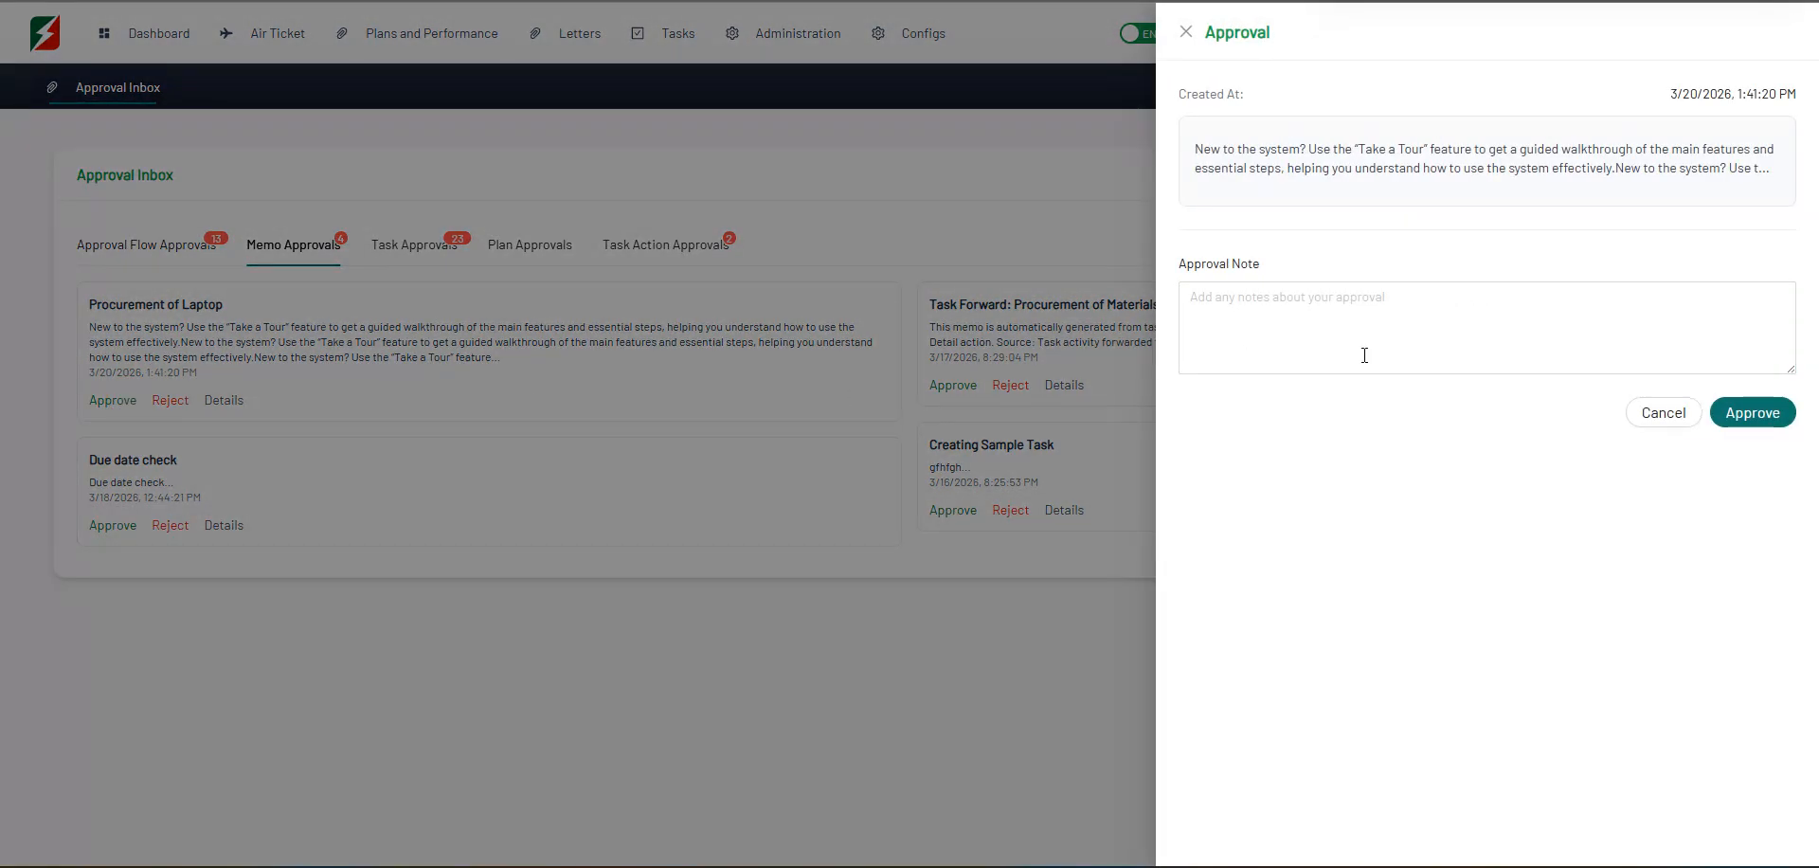
left_click(909, 231)
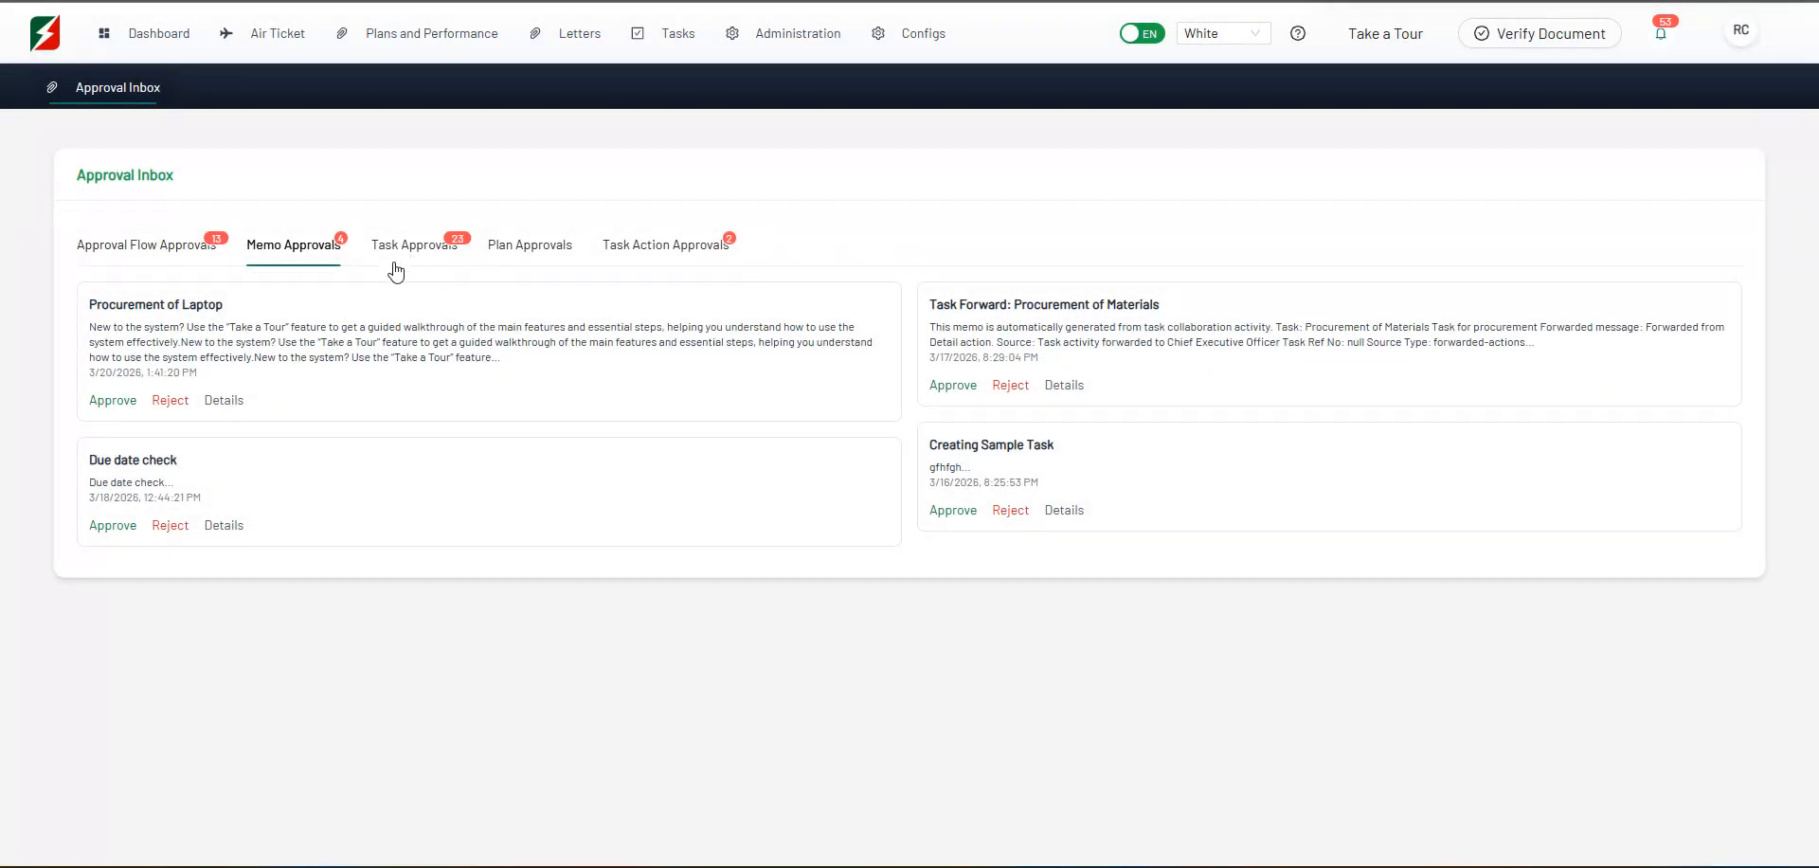
left_click(232, 305)
left_click_drag(232, 305, 101, 311)
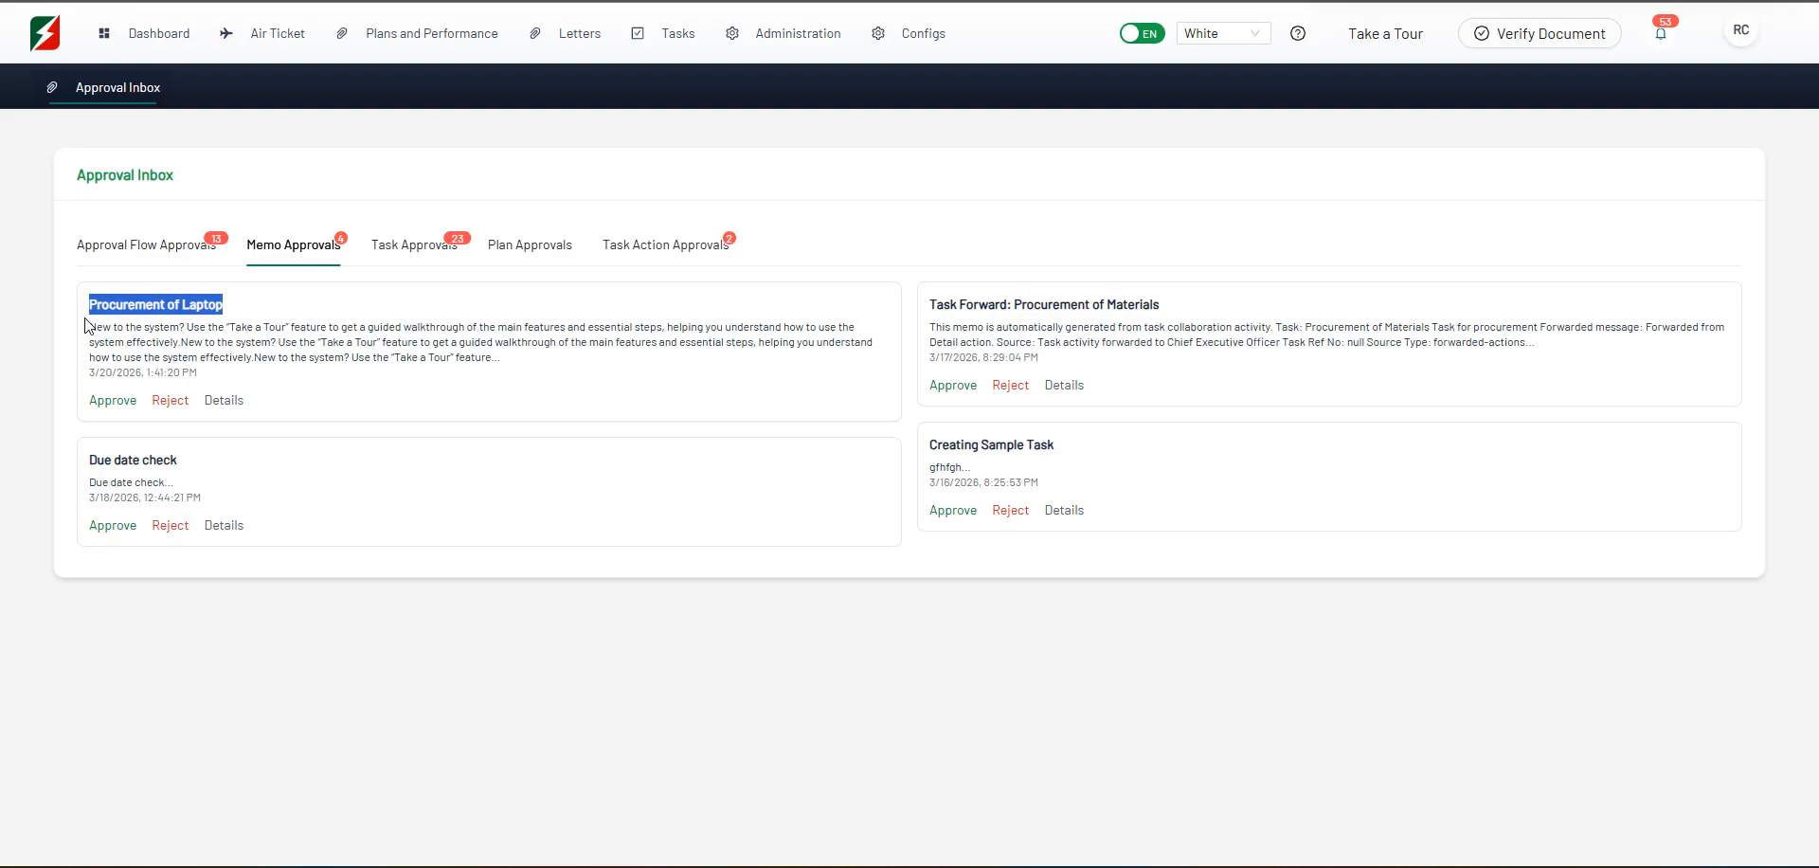
Open the Procurement of Laptop memo's details and reject it with the reason "Please change second section."
left_click(217, 401)
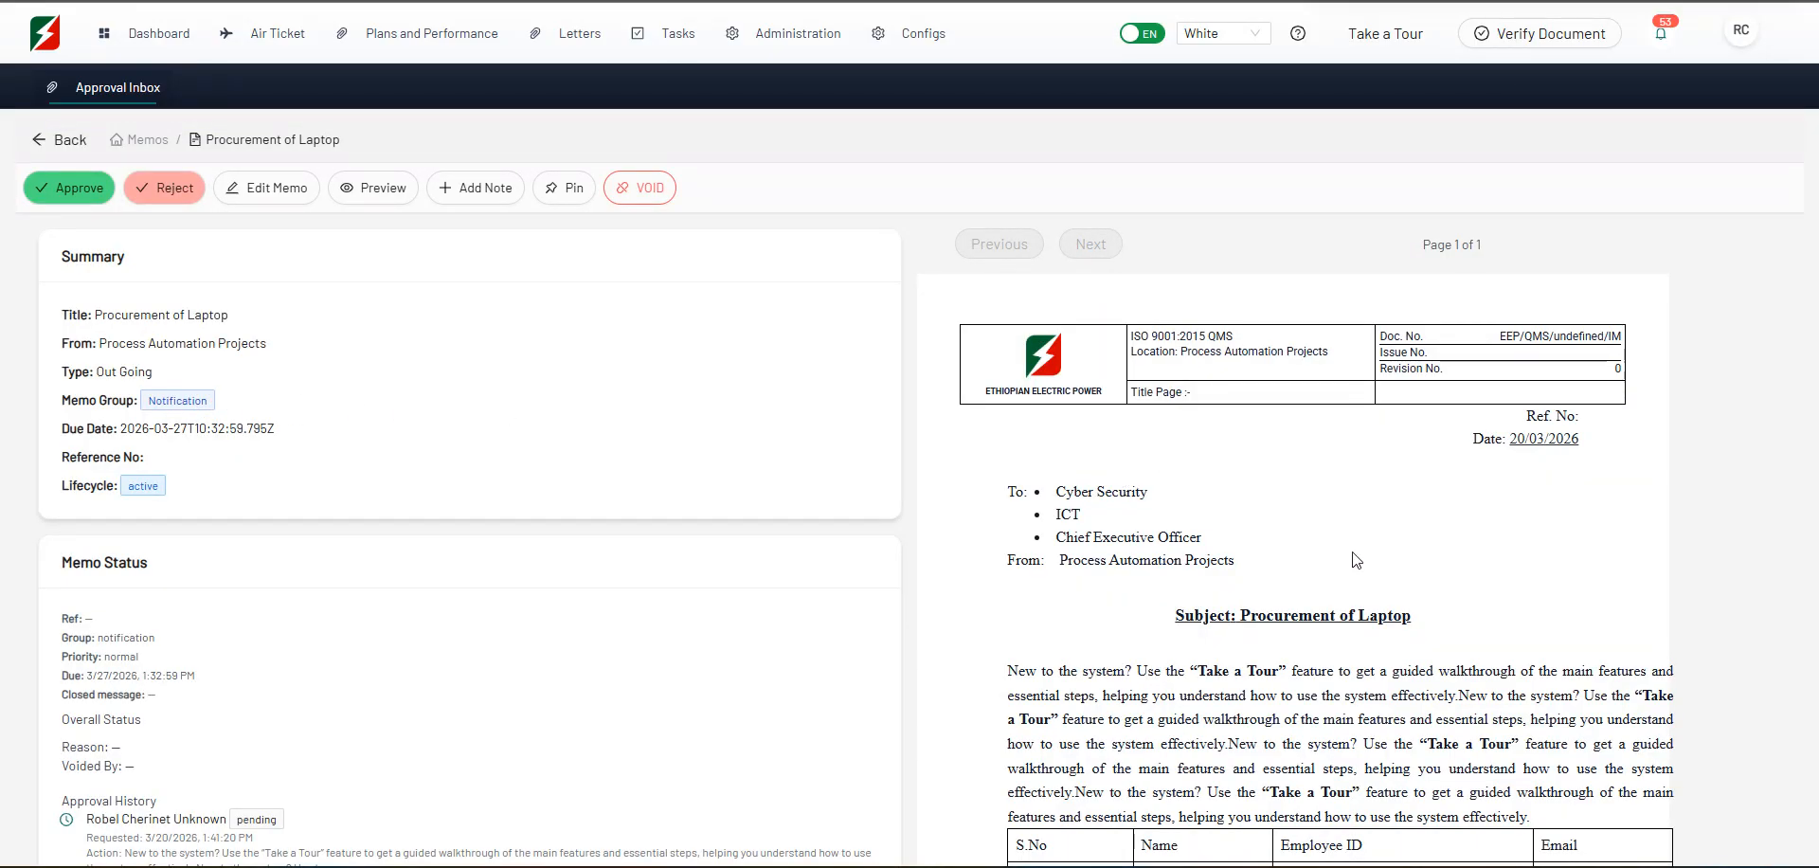
scroll(1354, 561, "down", 1)
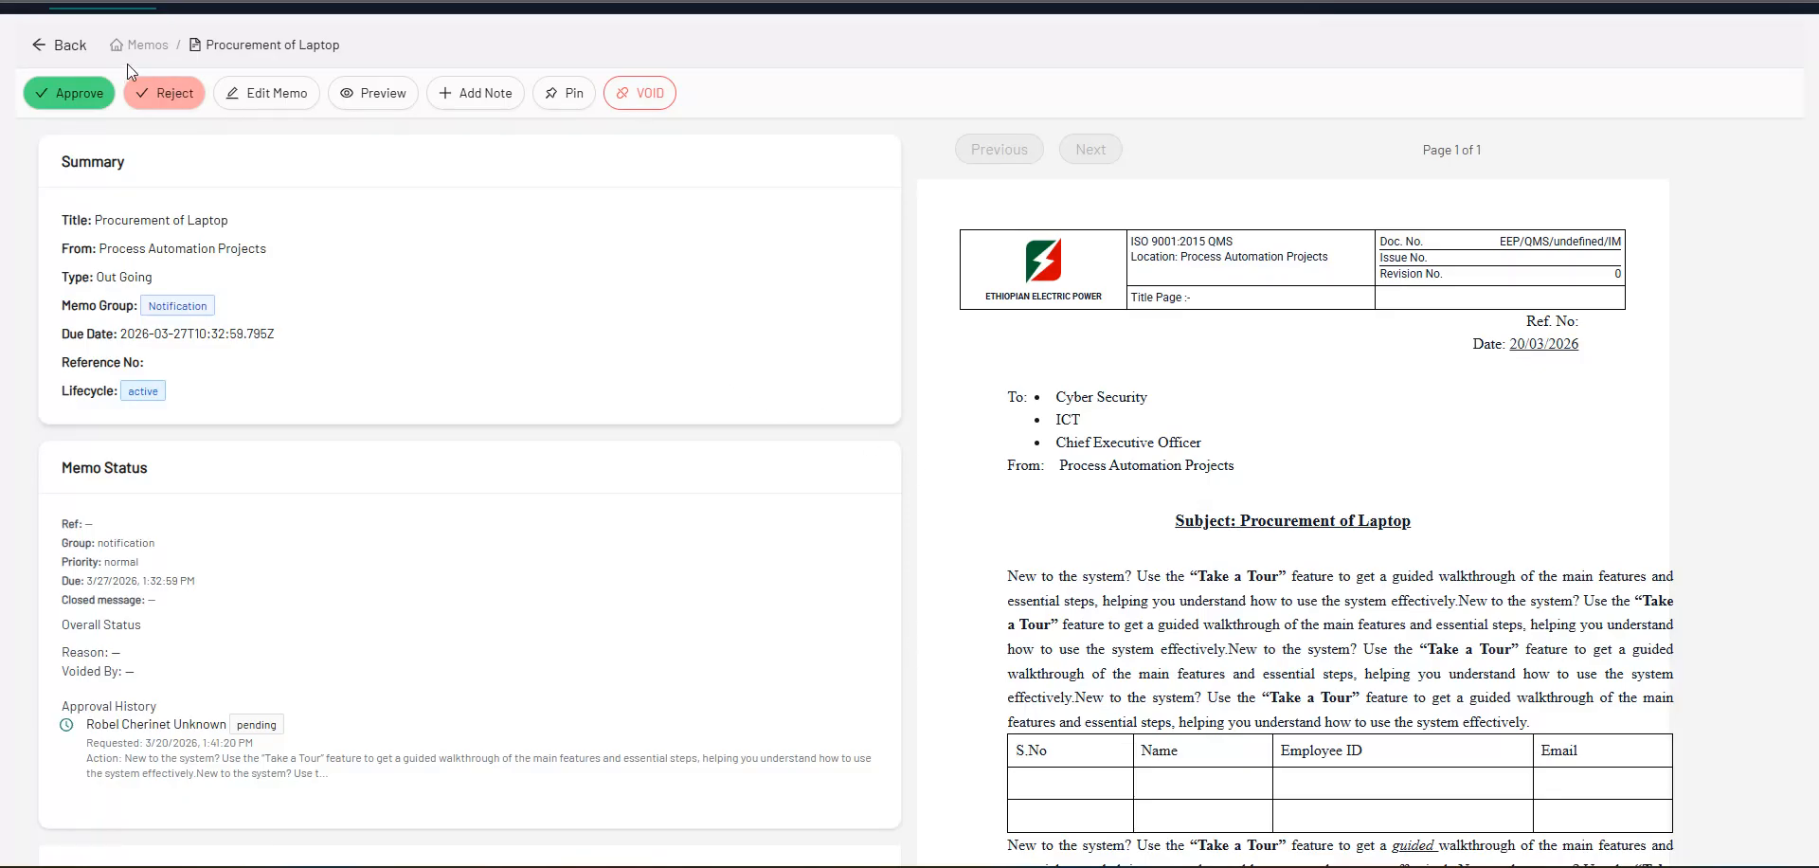
left_click(159, 95)
left_click(1271, 403)
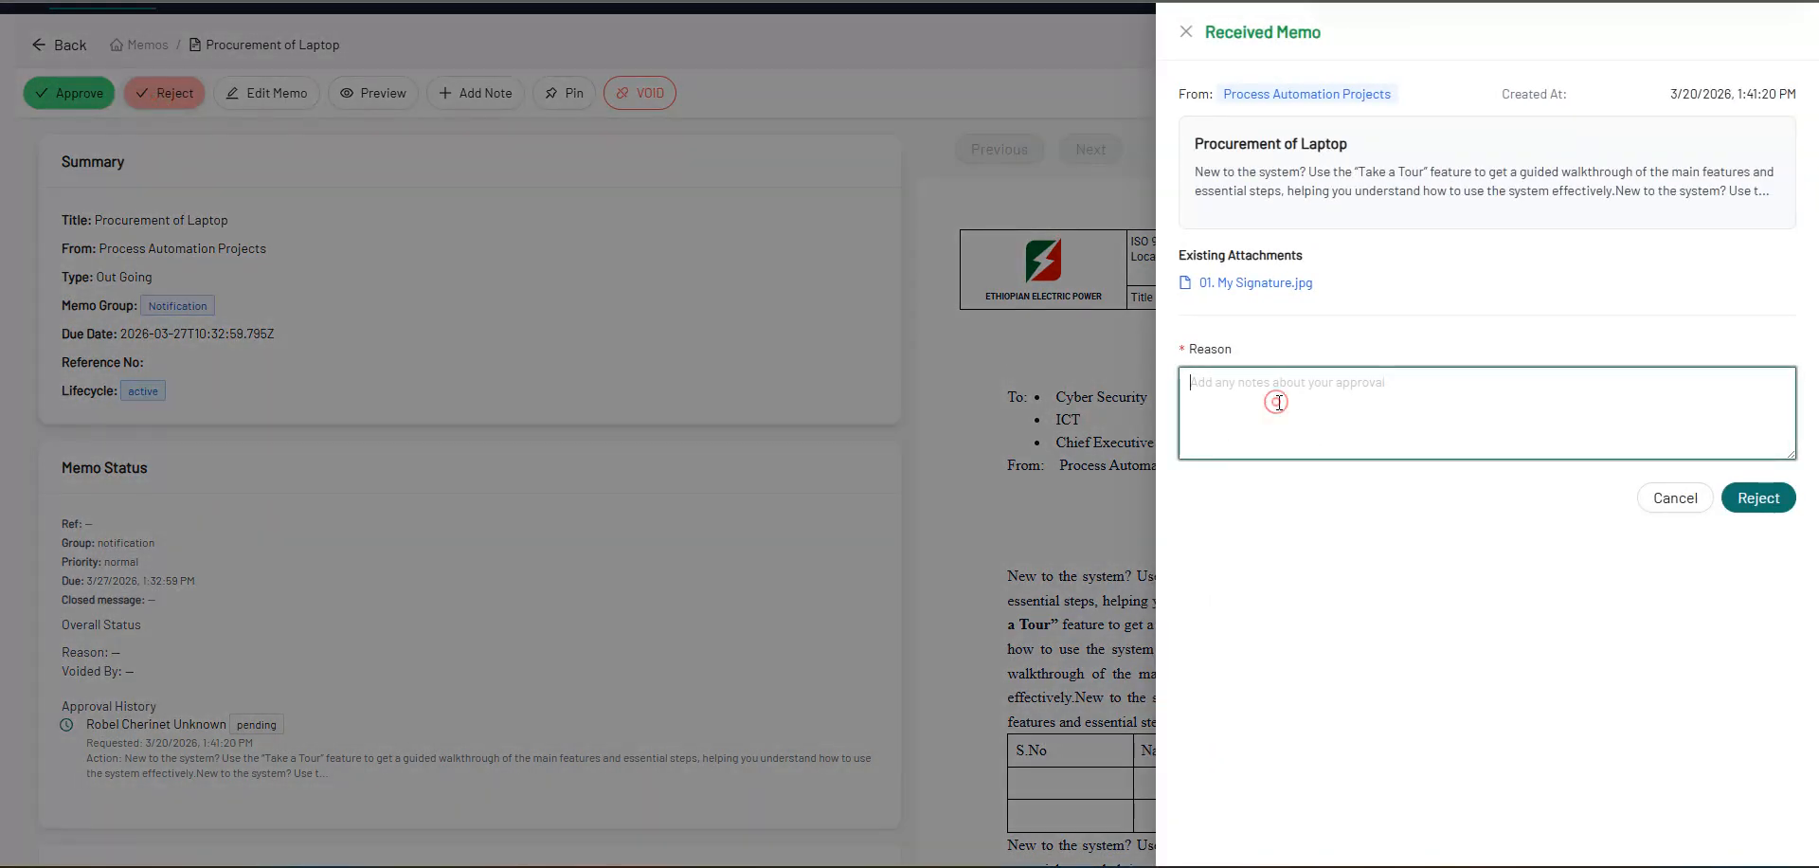
type("please change s")
key("ctrl+a")
type("Please chang")
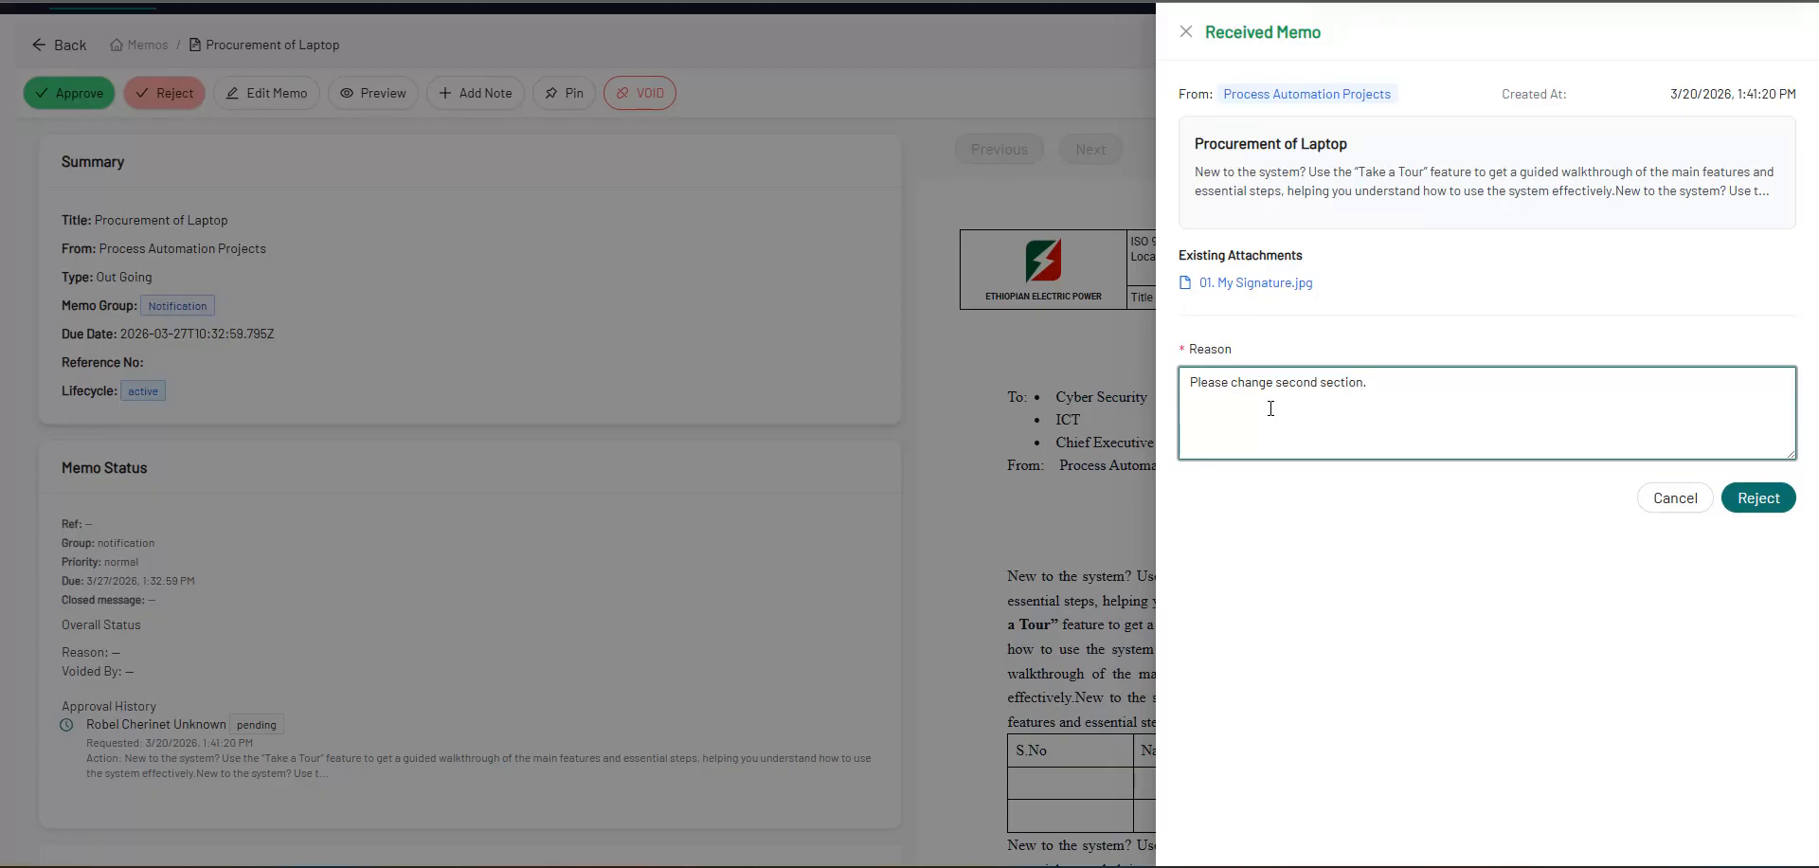
left_click(1758, 499)
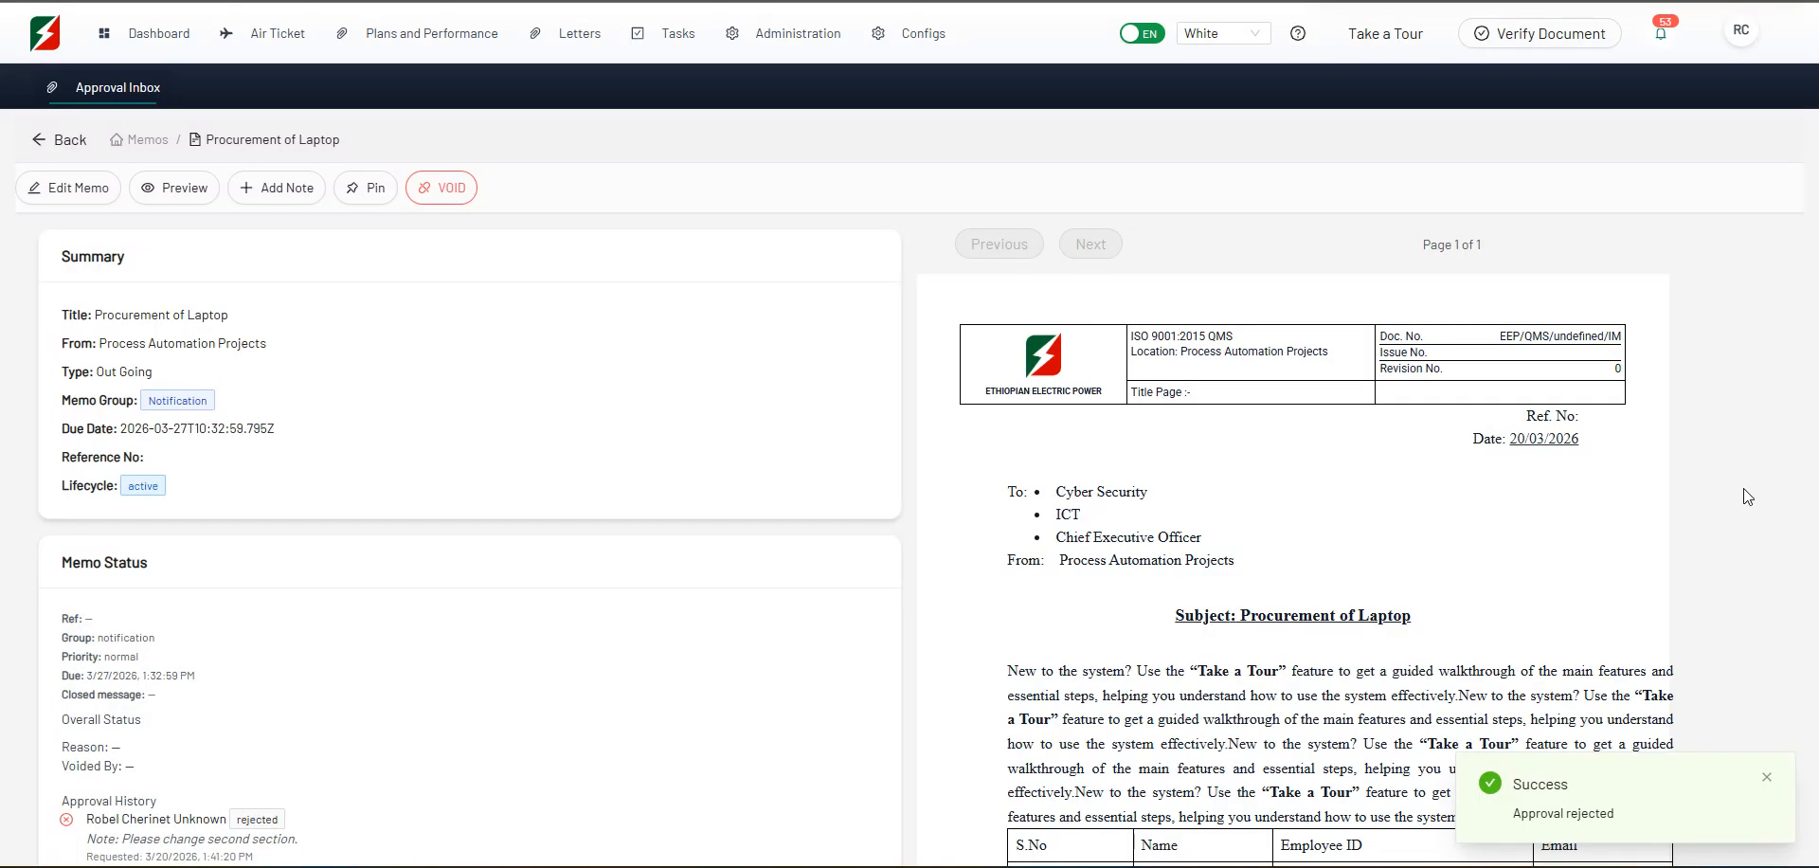
Examine the rejection note in the memo's approval history
scroll(184, 606, "down", 2)
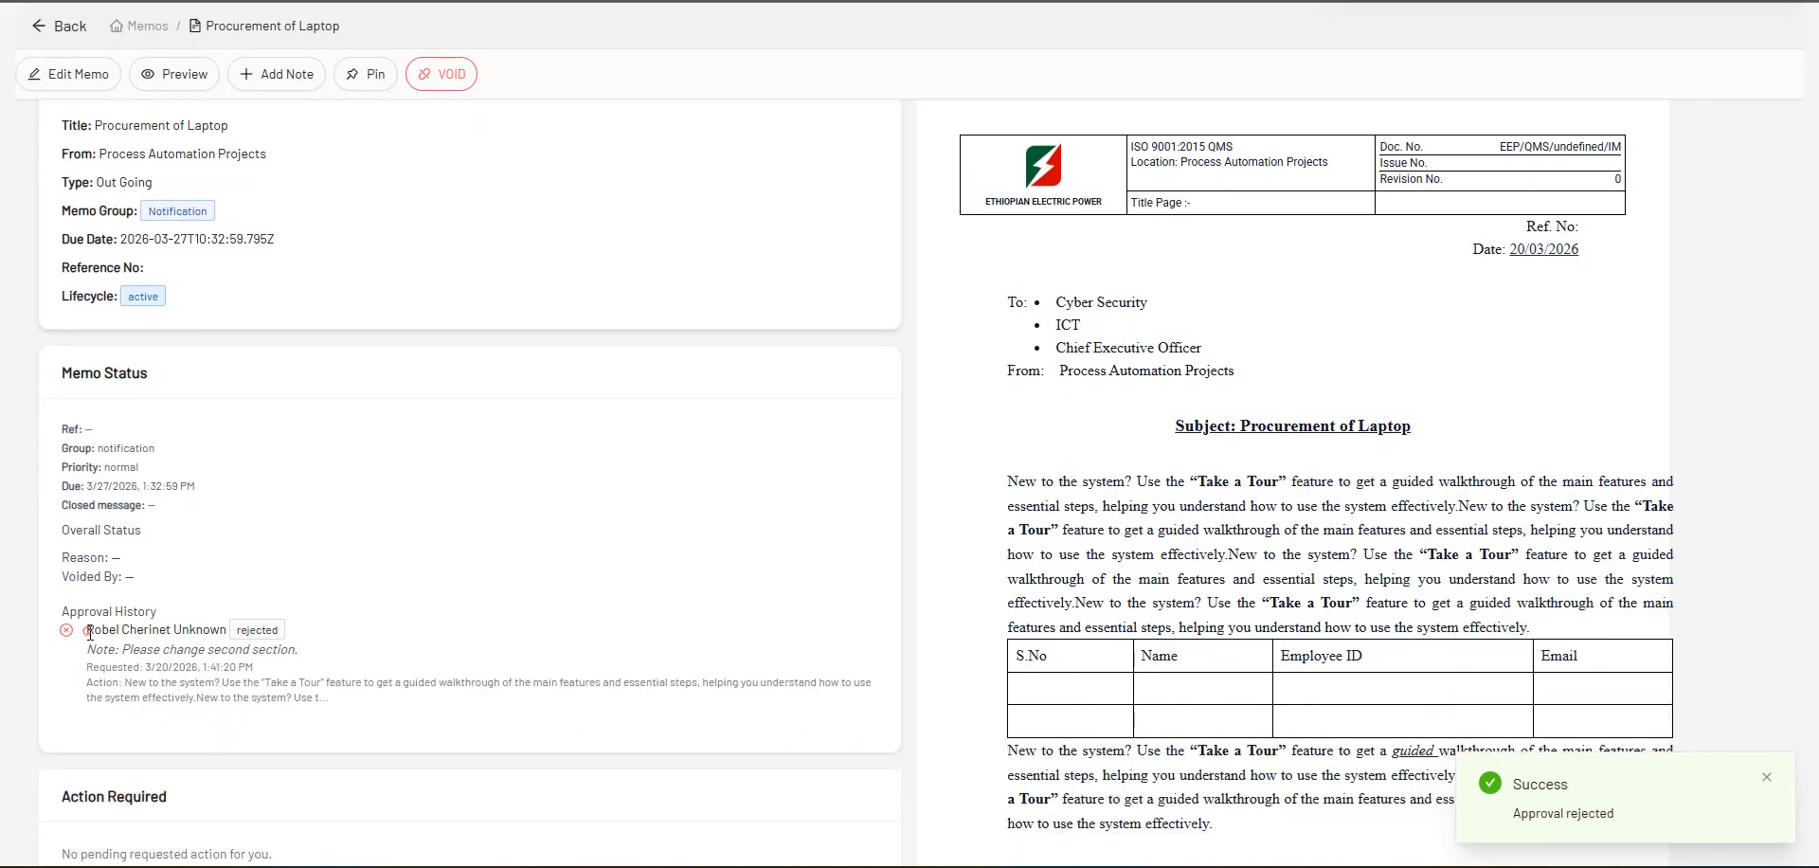
left_click_drag(89, 633, 299, 652)
scroll(399, 521, "up", 2)
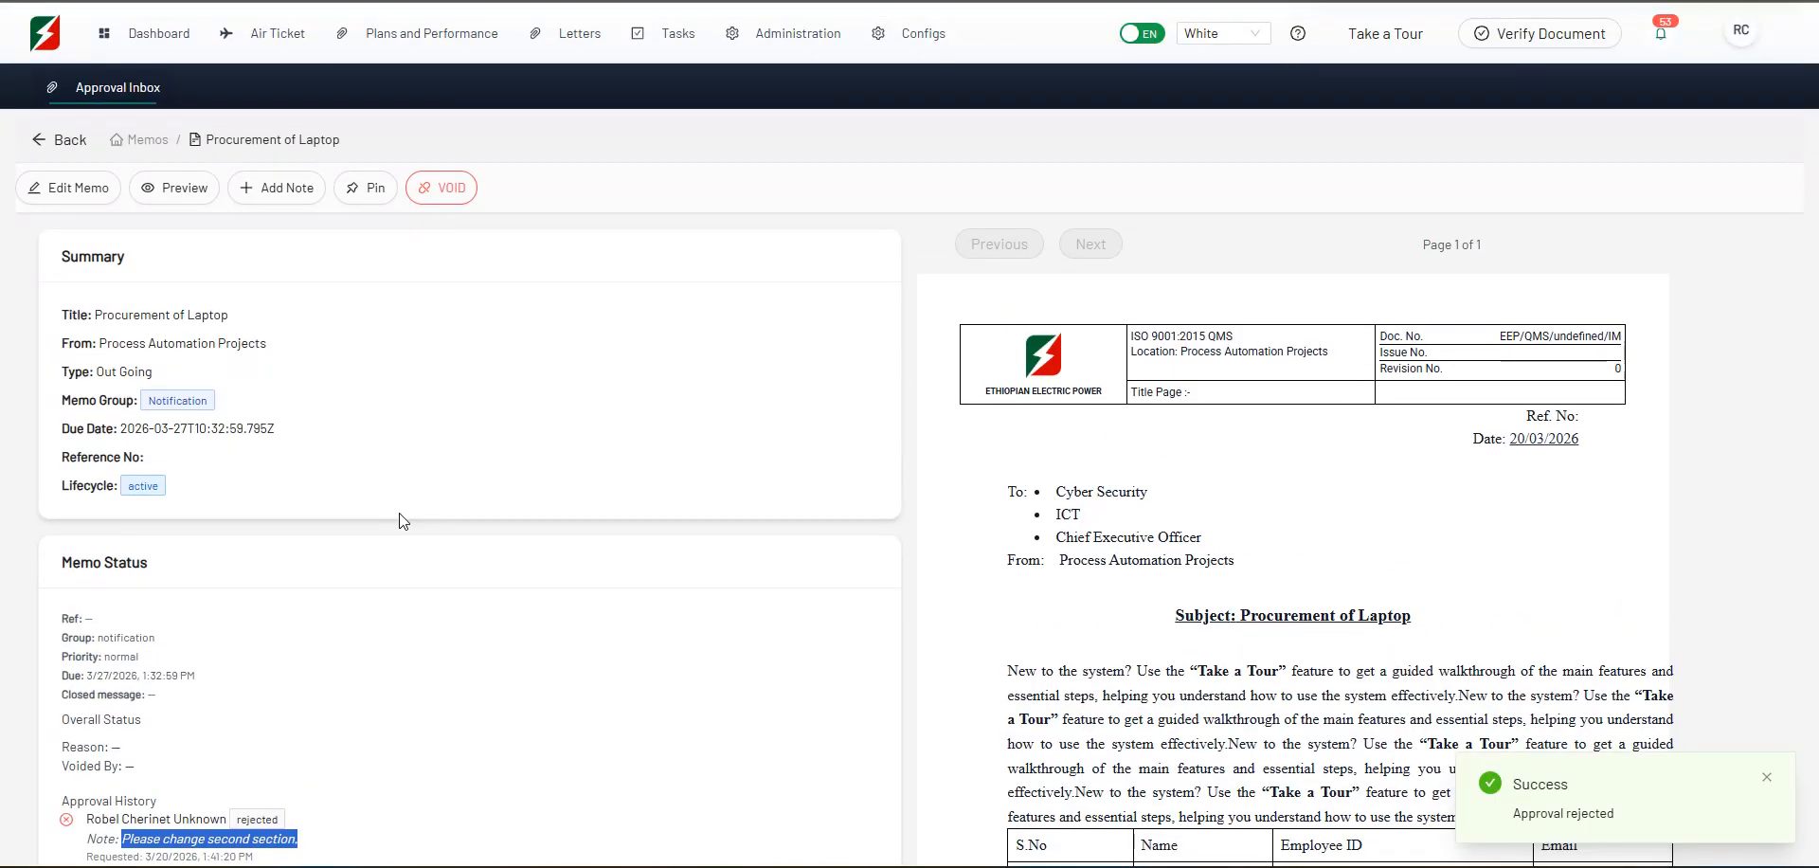
Edit the rejected memo's description, changing the third "Take a Tour" to "Take a Touro", and submit the updated memo
left_click(86, 195)
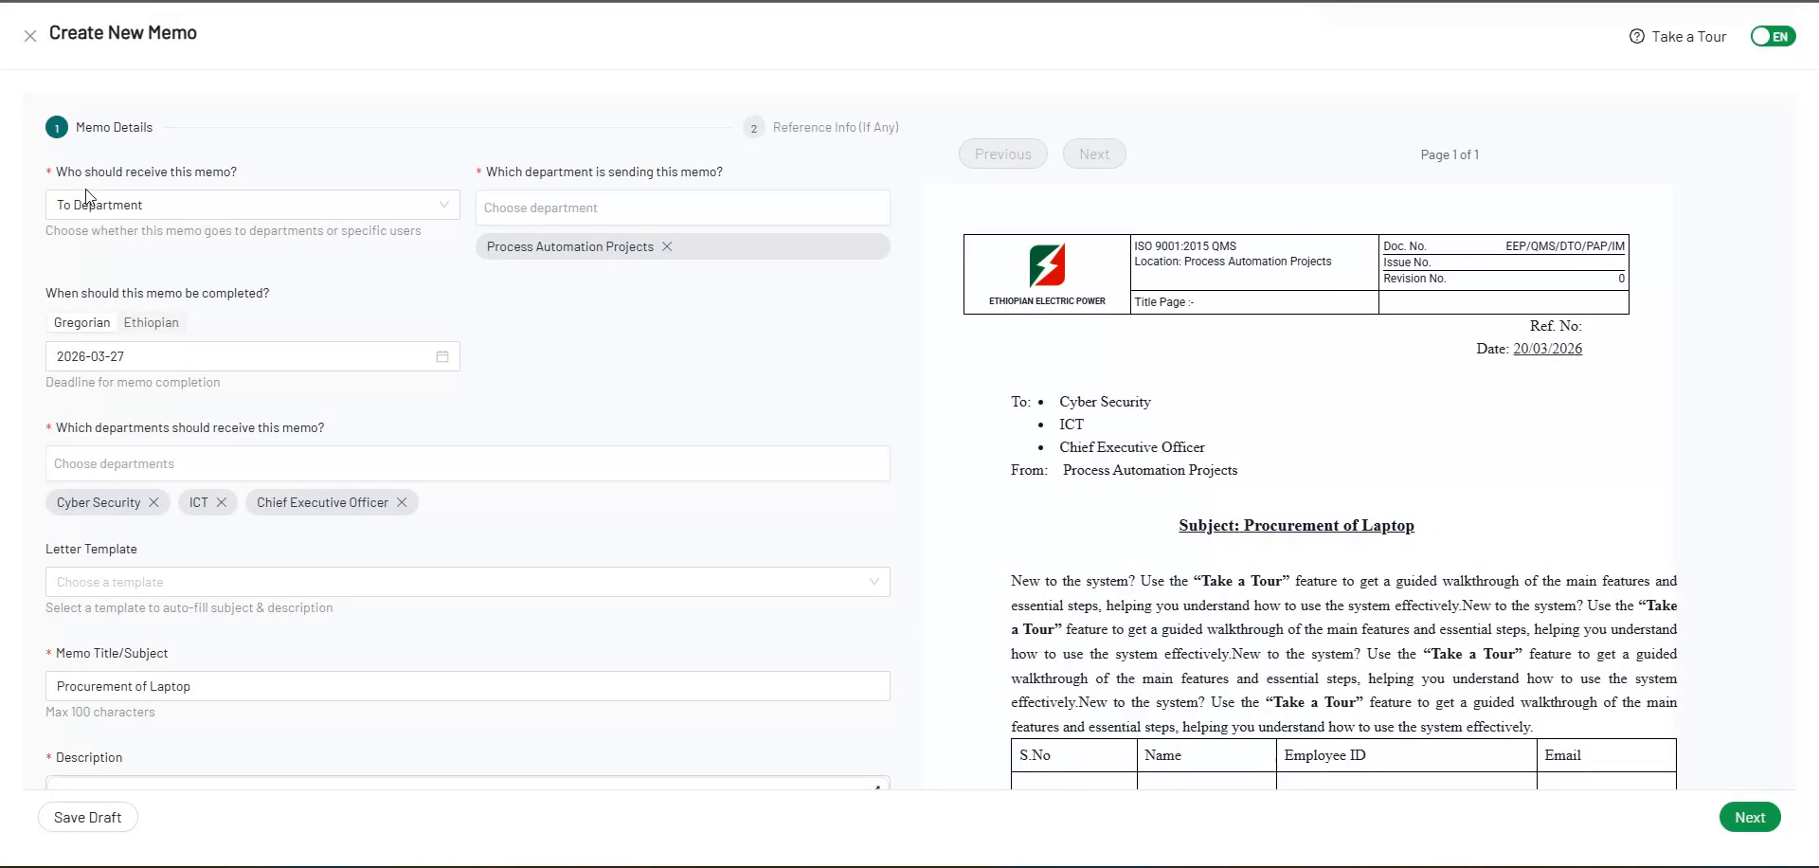
scroll(288, 515, "down", 4)
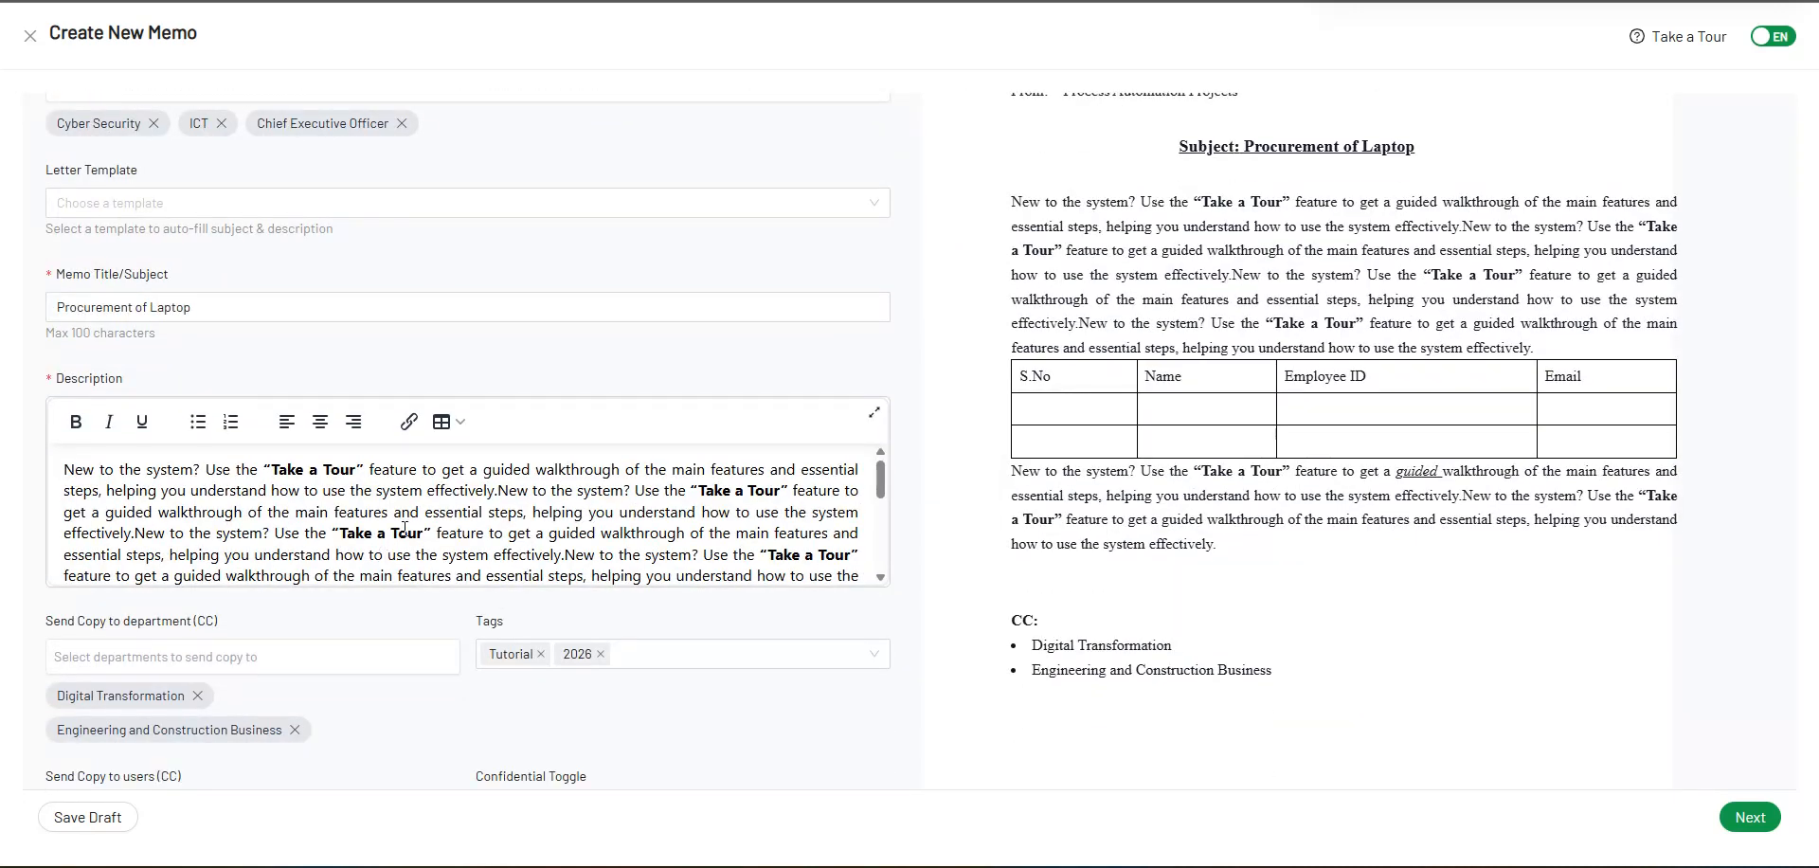
left_click(425, 527)
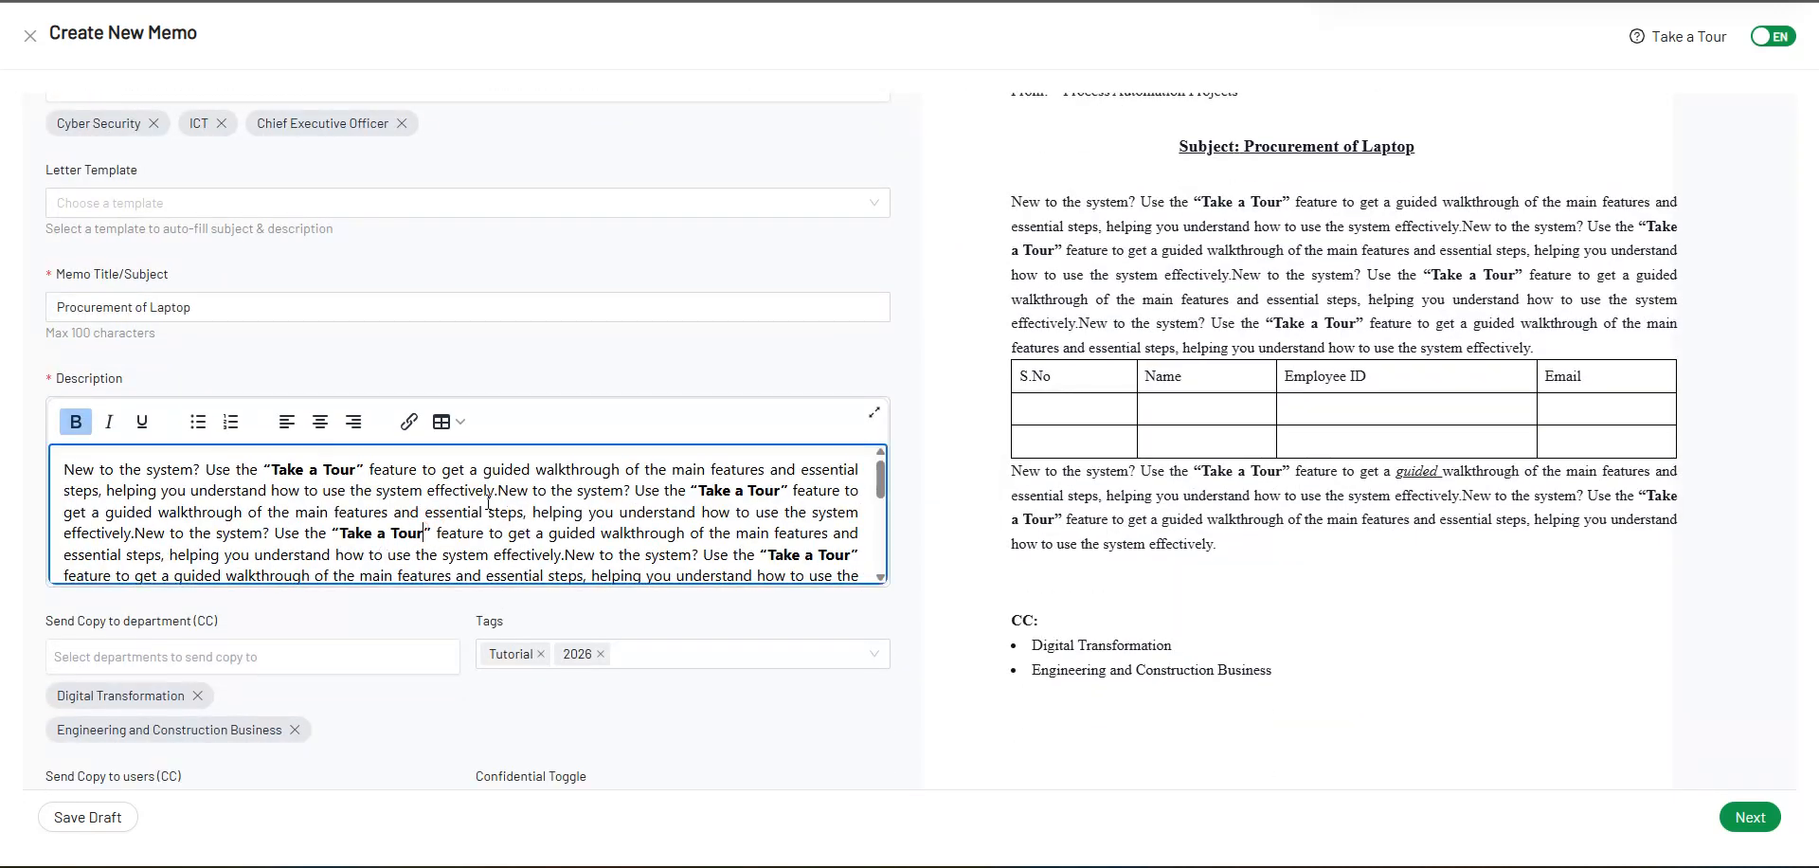
type("o")
scroll(458, 474, "down", 3)
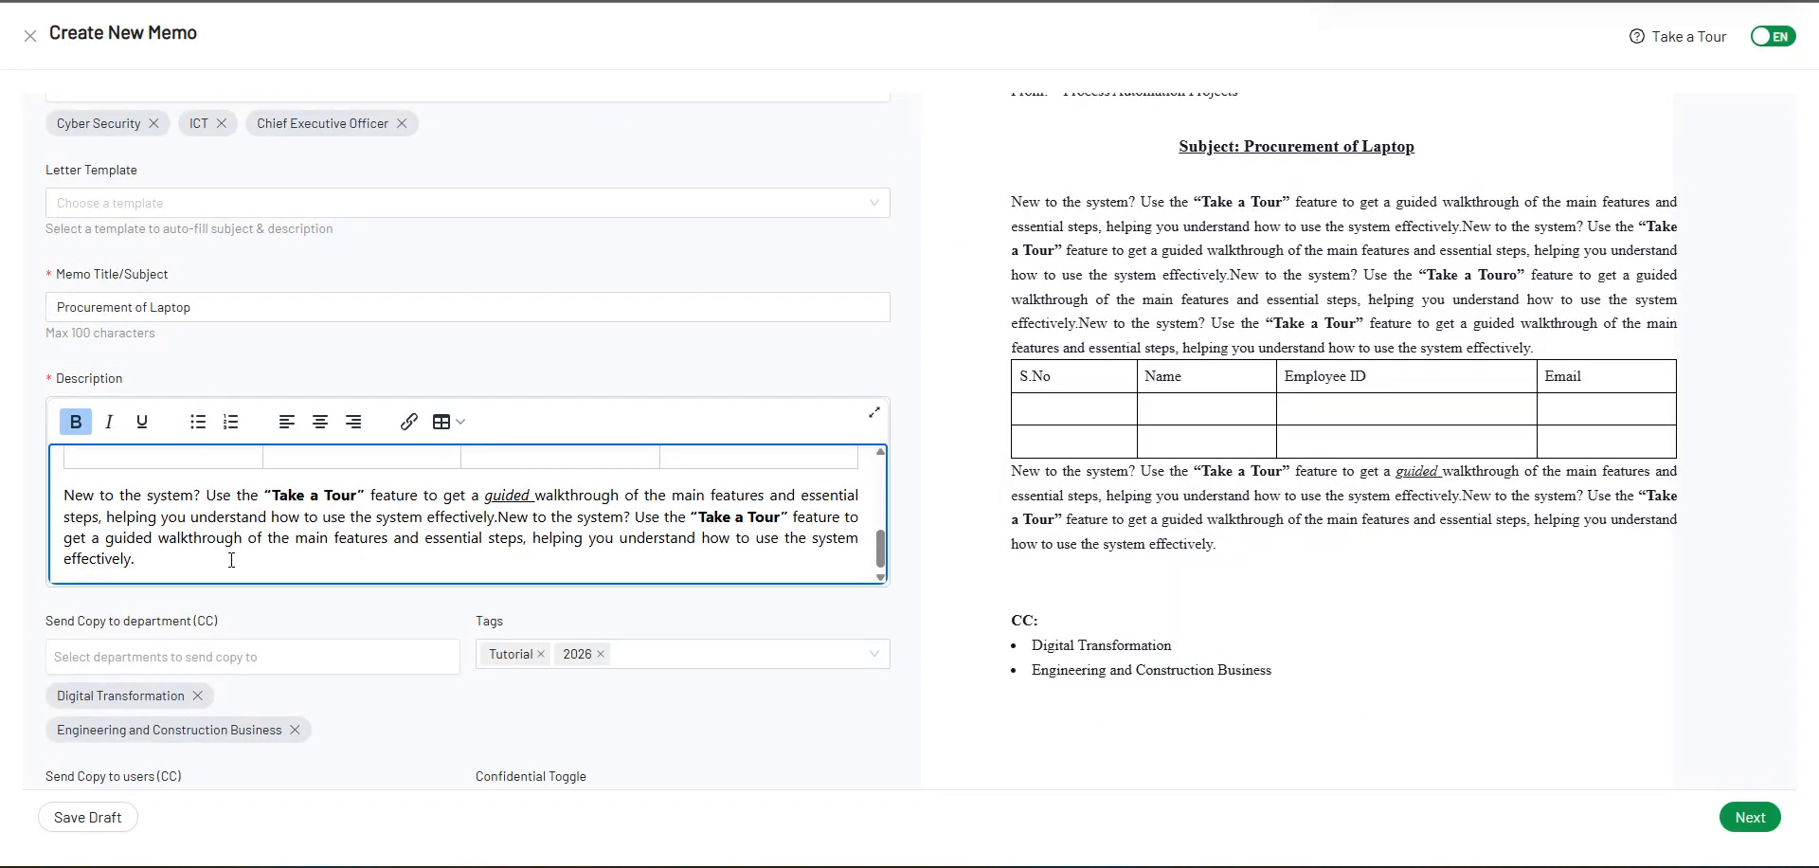
scroll(573, 715, "down", 1)
scroll(1762, 767, "down", 2)
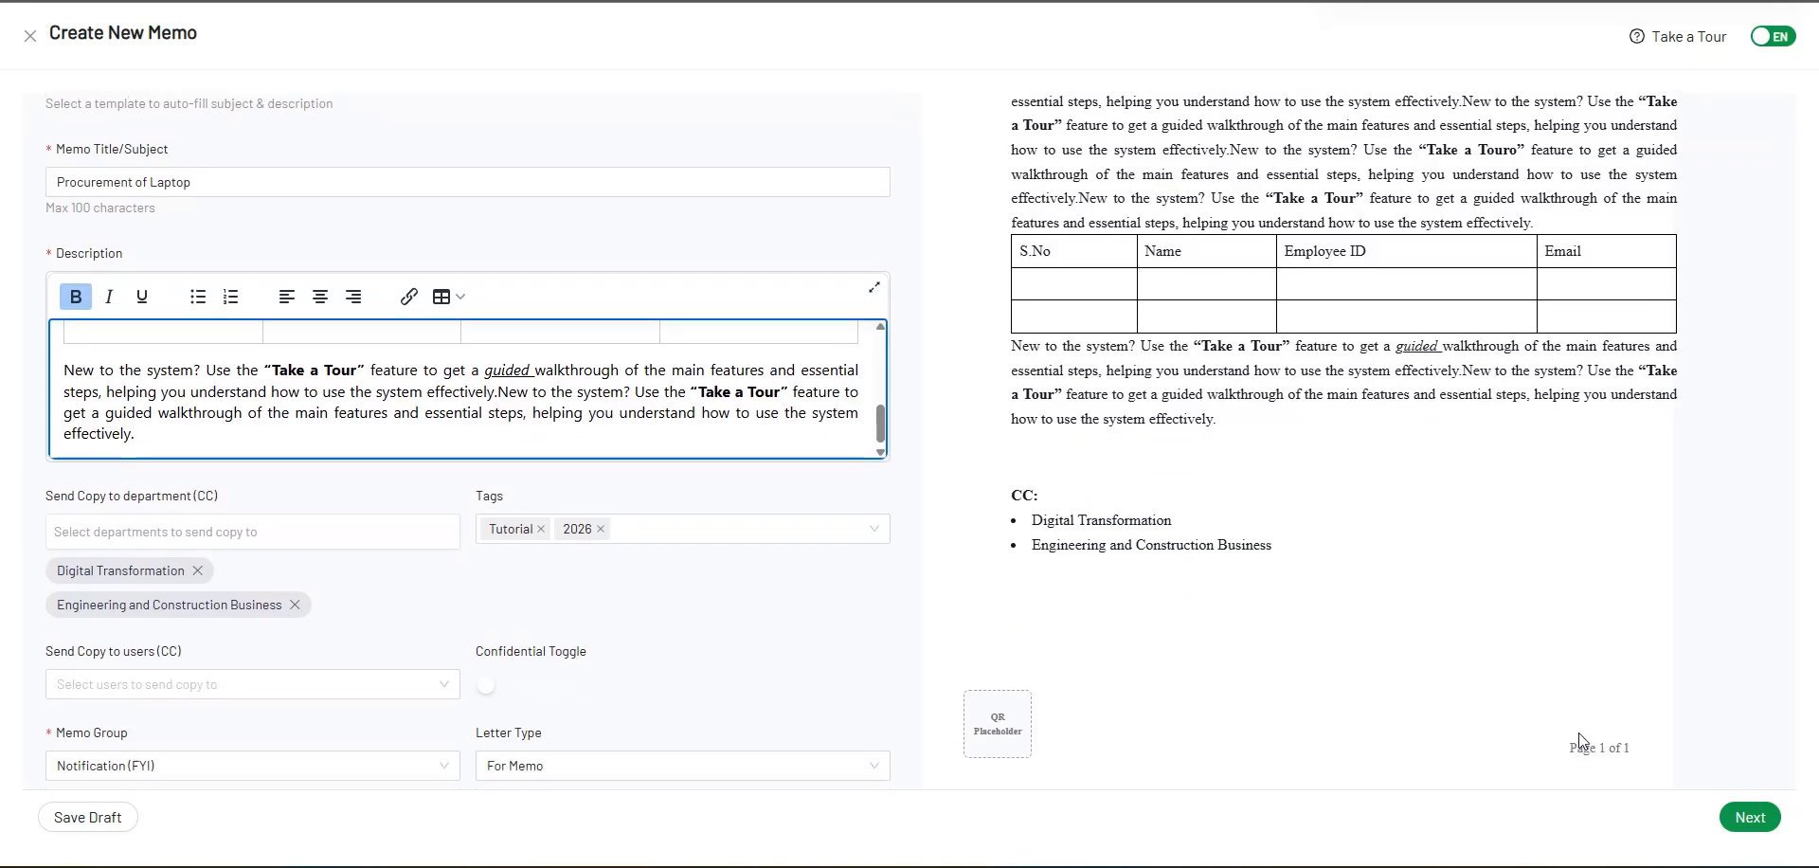
left_click(1750, 818)
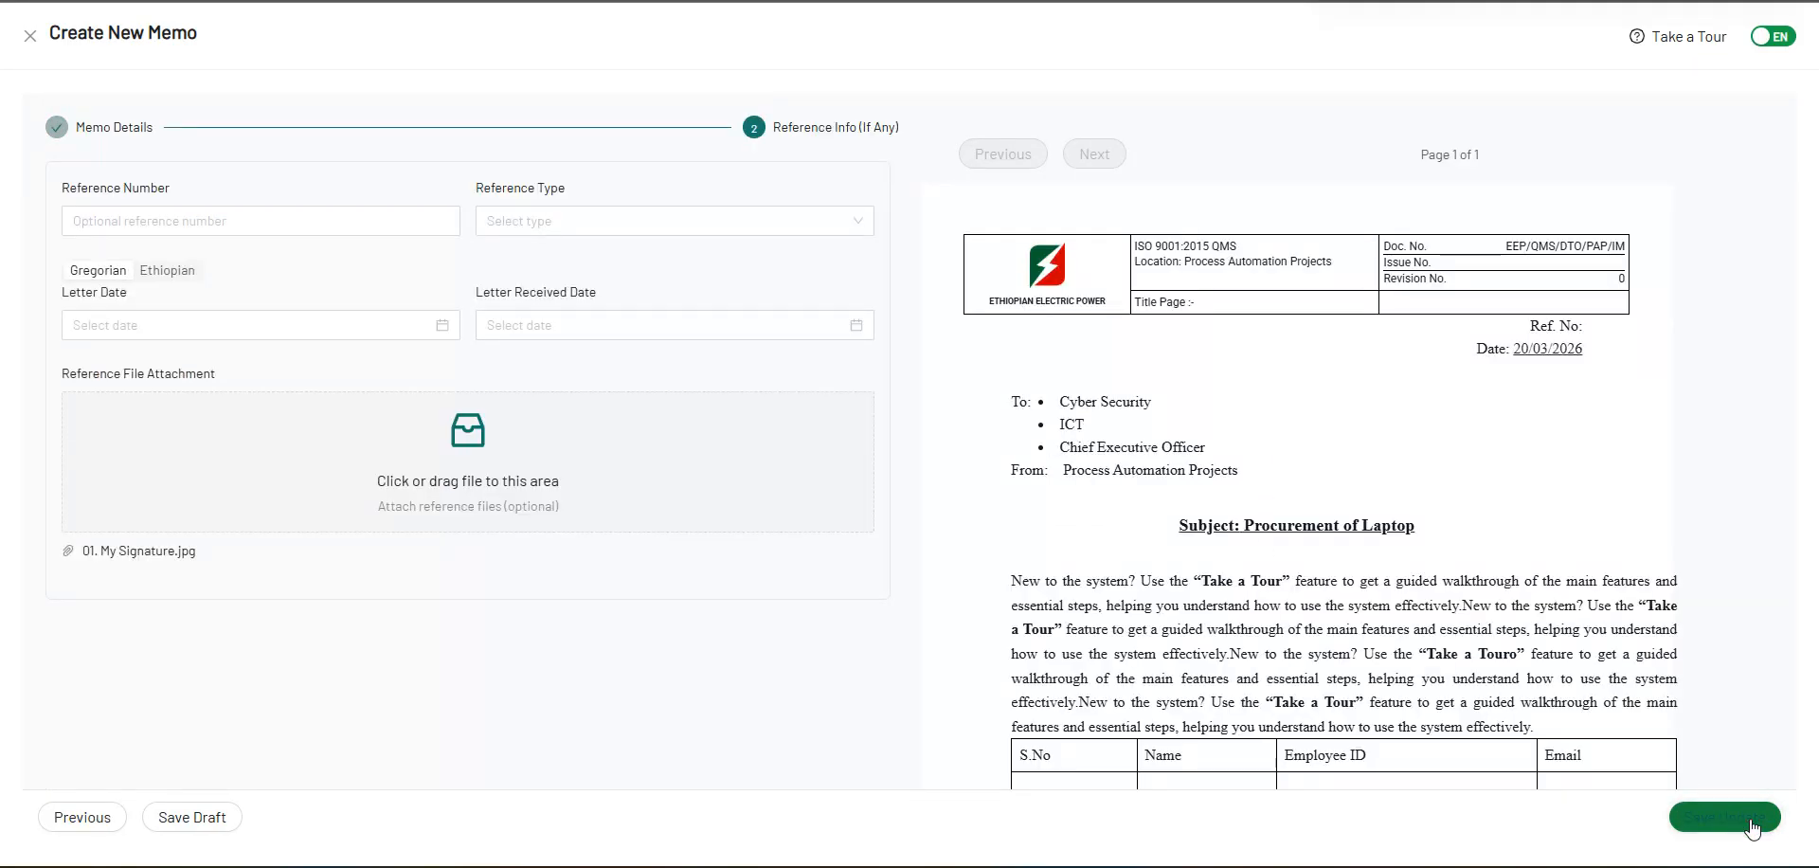
left_click(1749, 819)
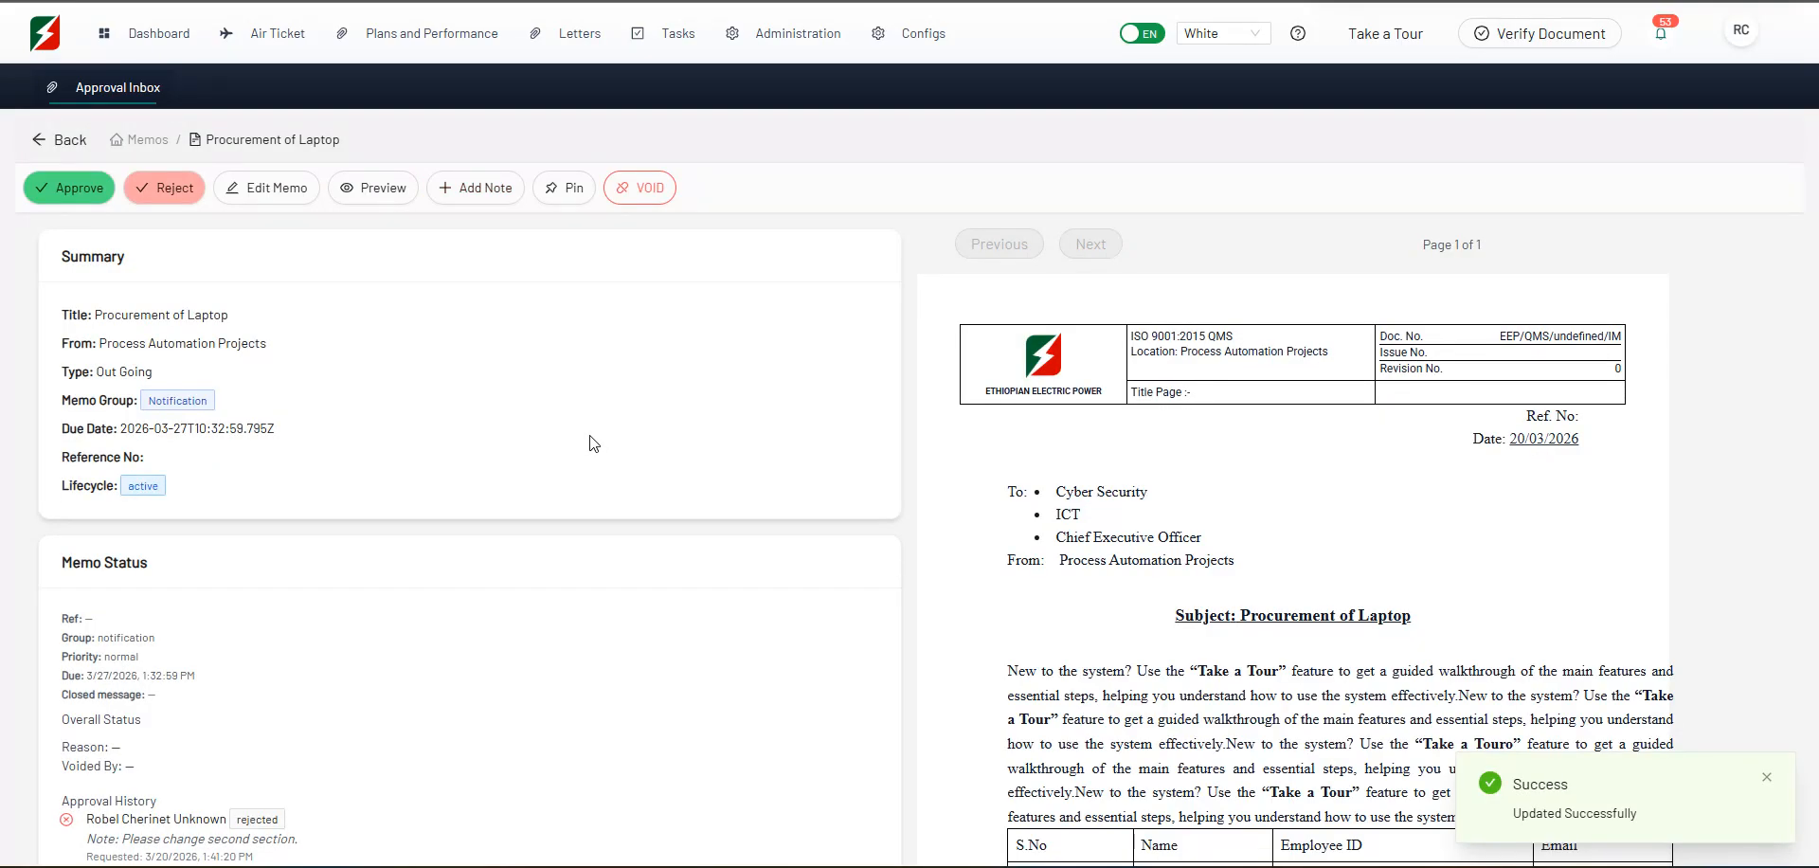
Approve the edited Procurement of Laptop memo, leaving the approval note empty
left_click(66, 194)
left_click(73, 186)
left_click(1294, 392)
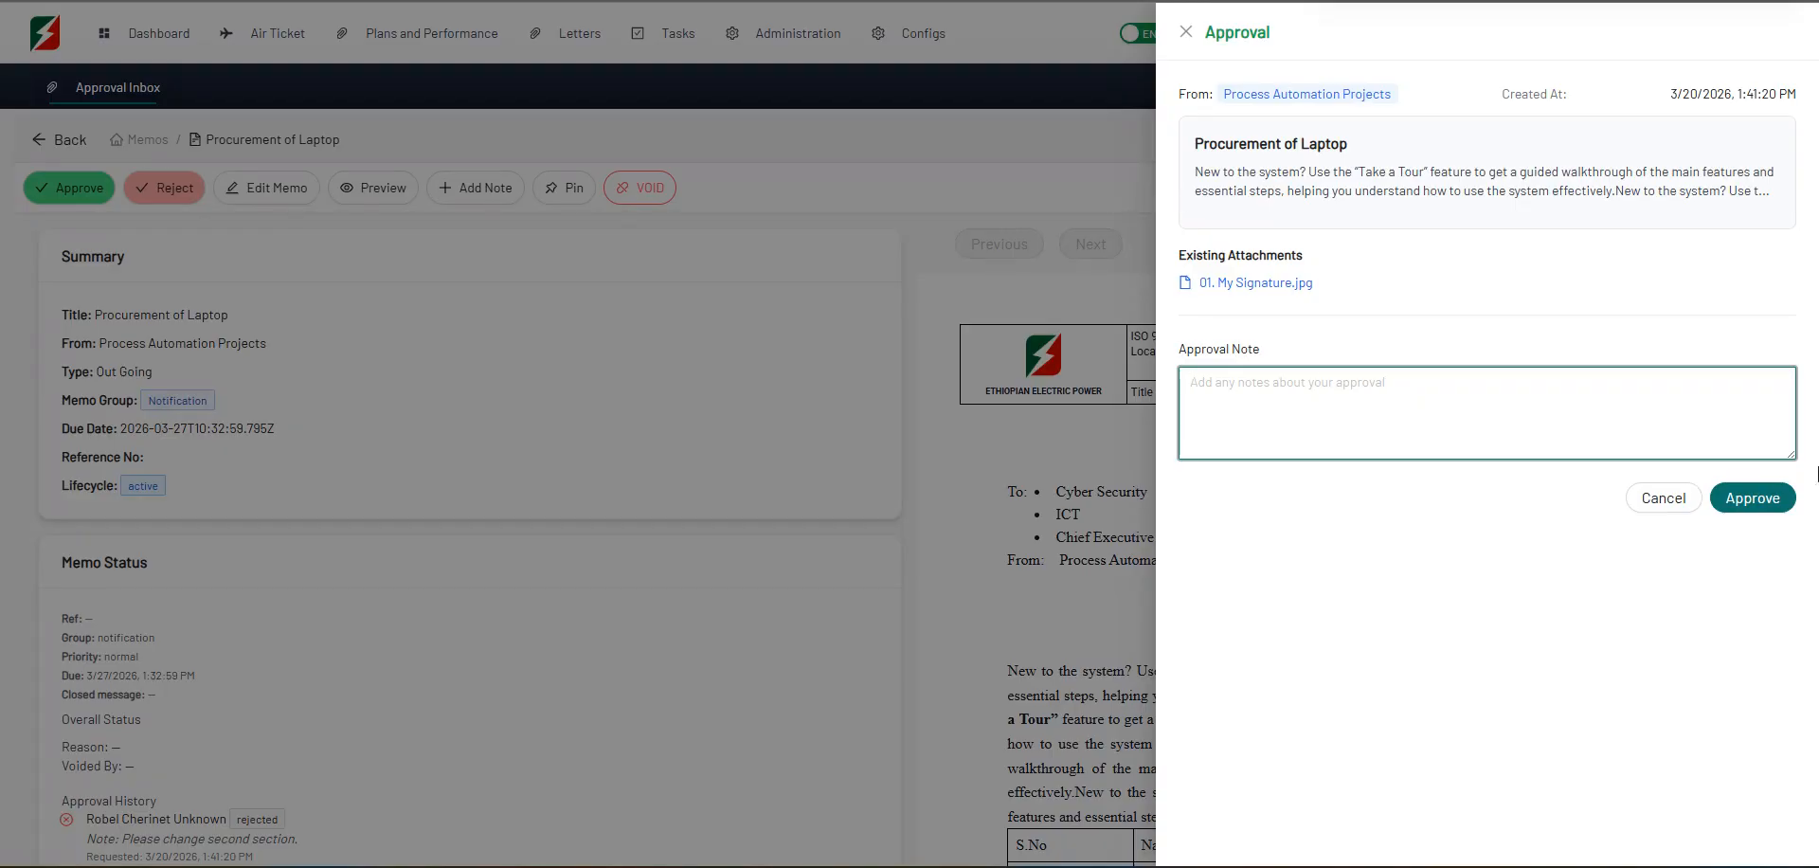
left_click(1775, 497)
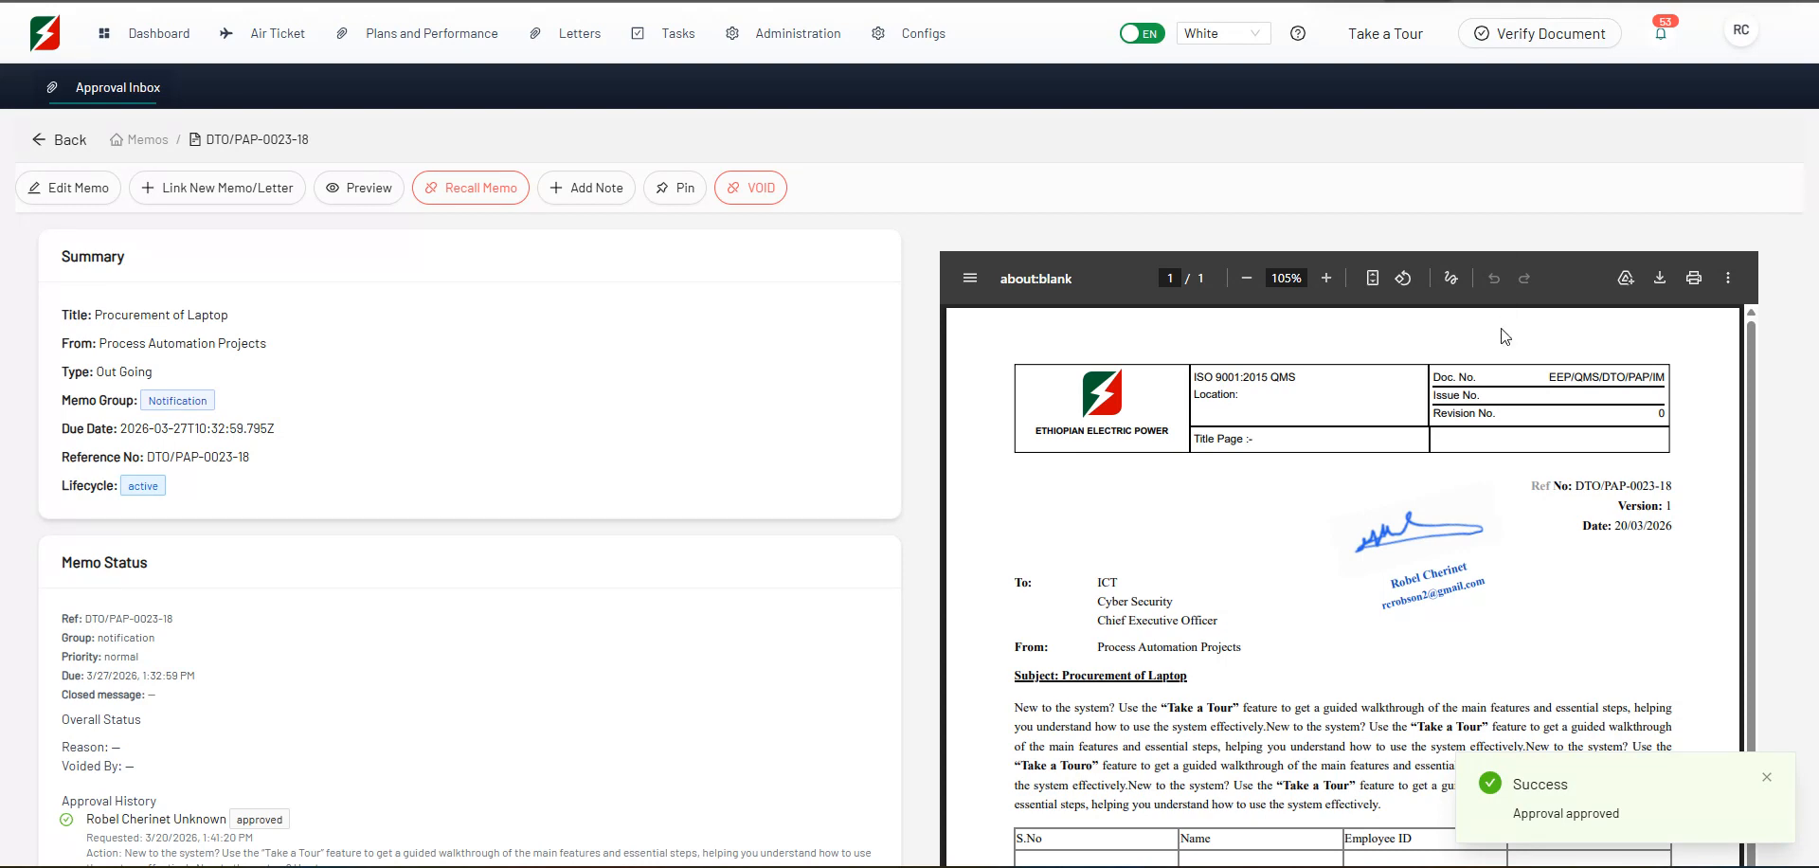
Examine the reference number and date in the approved Procurement of Laptop memo's document preview
scroll(1545, 436, "down", 1)
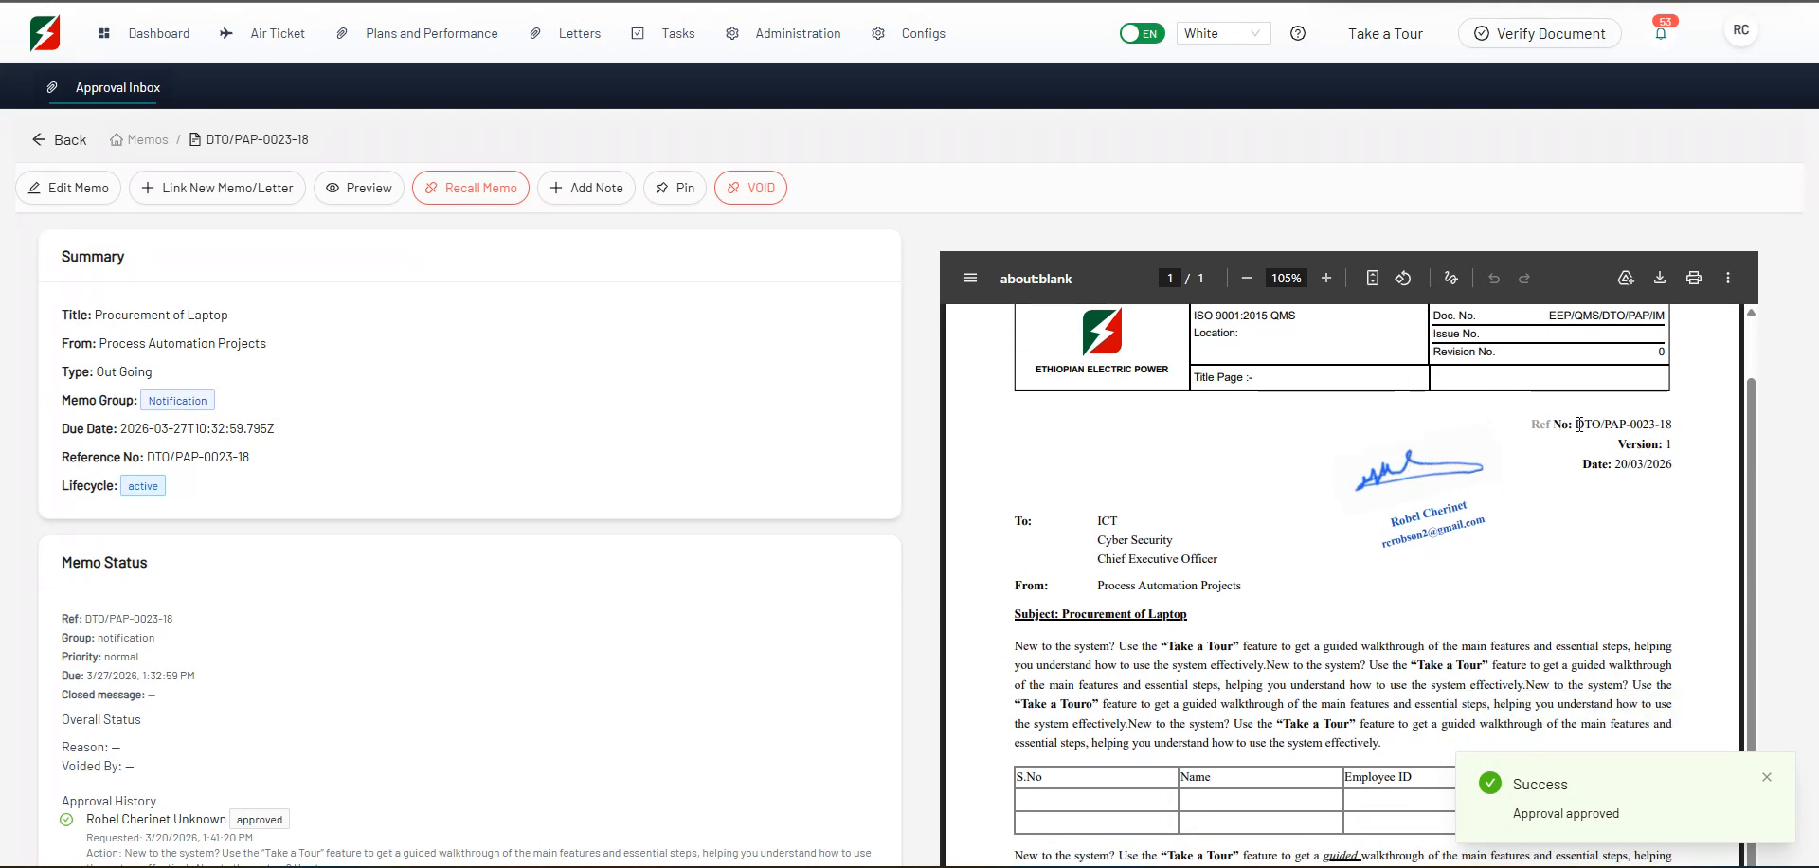
left_click_drag(1574, 423, 1626, 423)
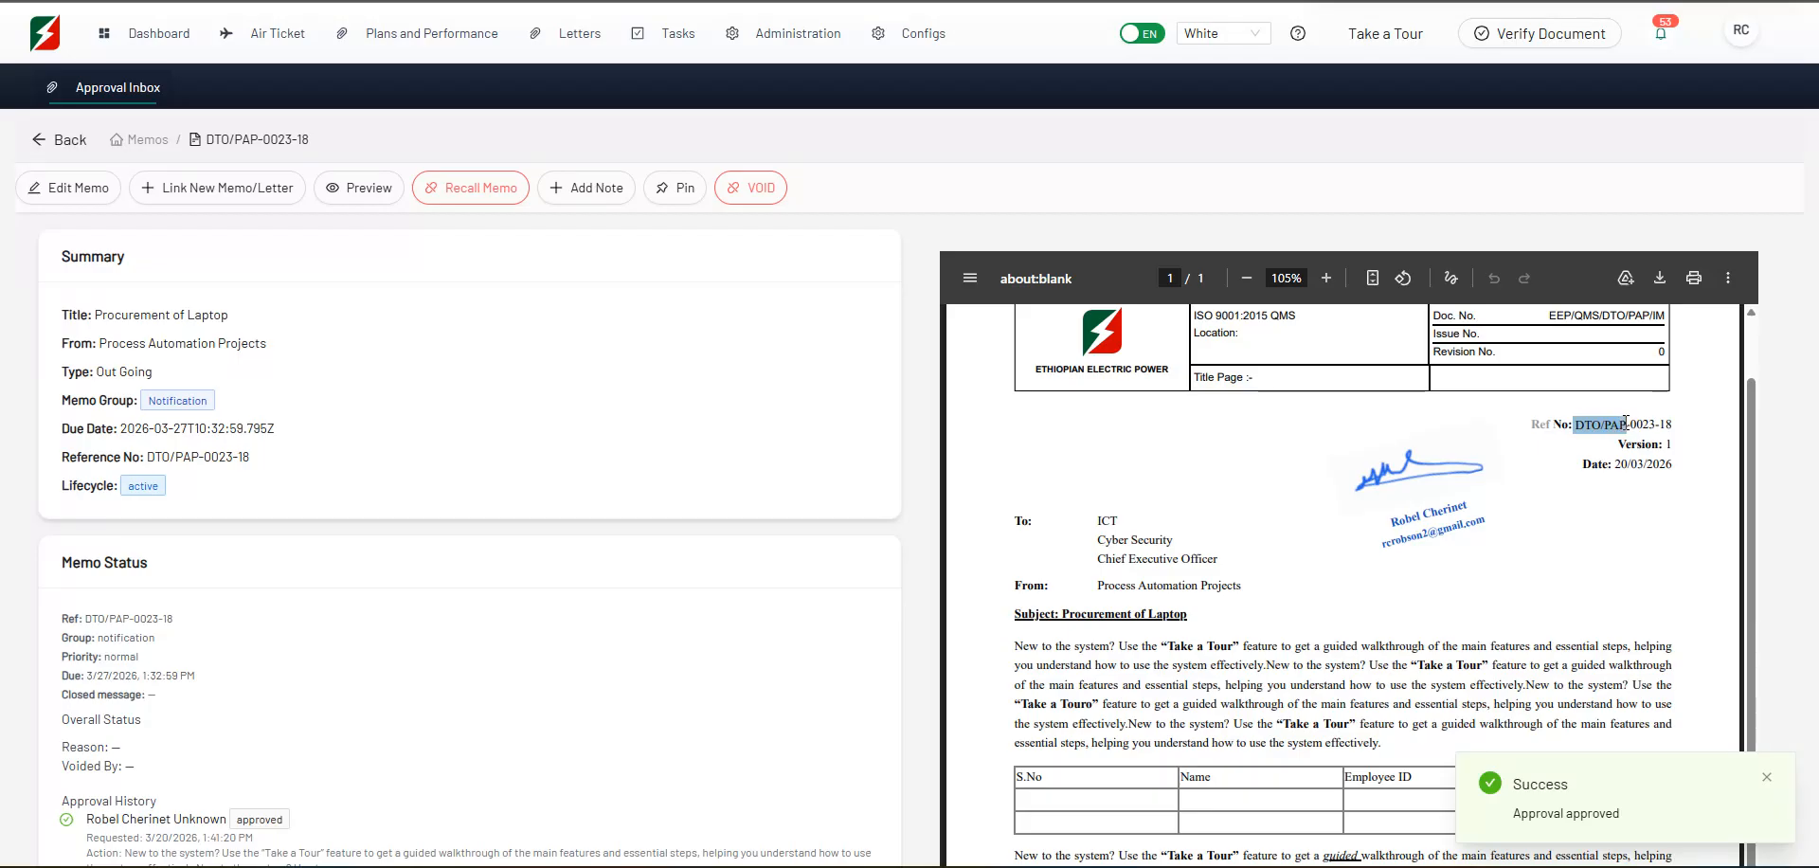
left_click(1578, 426)
left_click_drag(1578, 425, 1661, 425)
left_click(1633, 423)
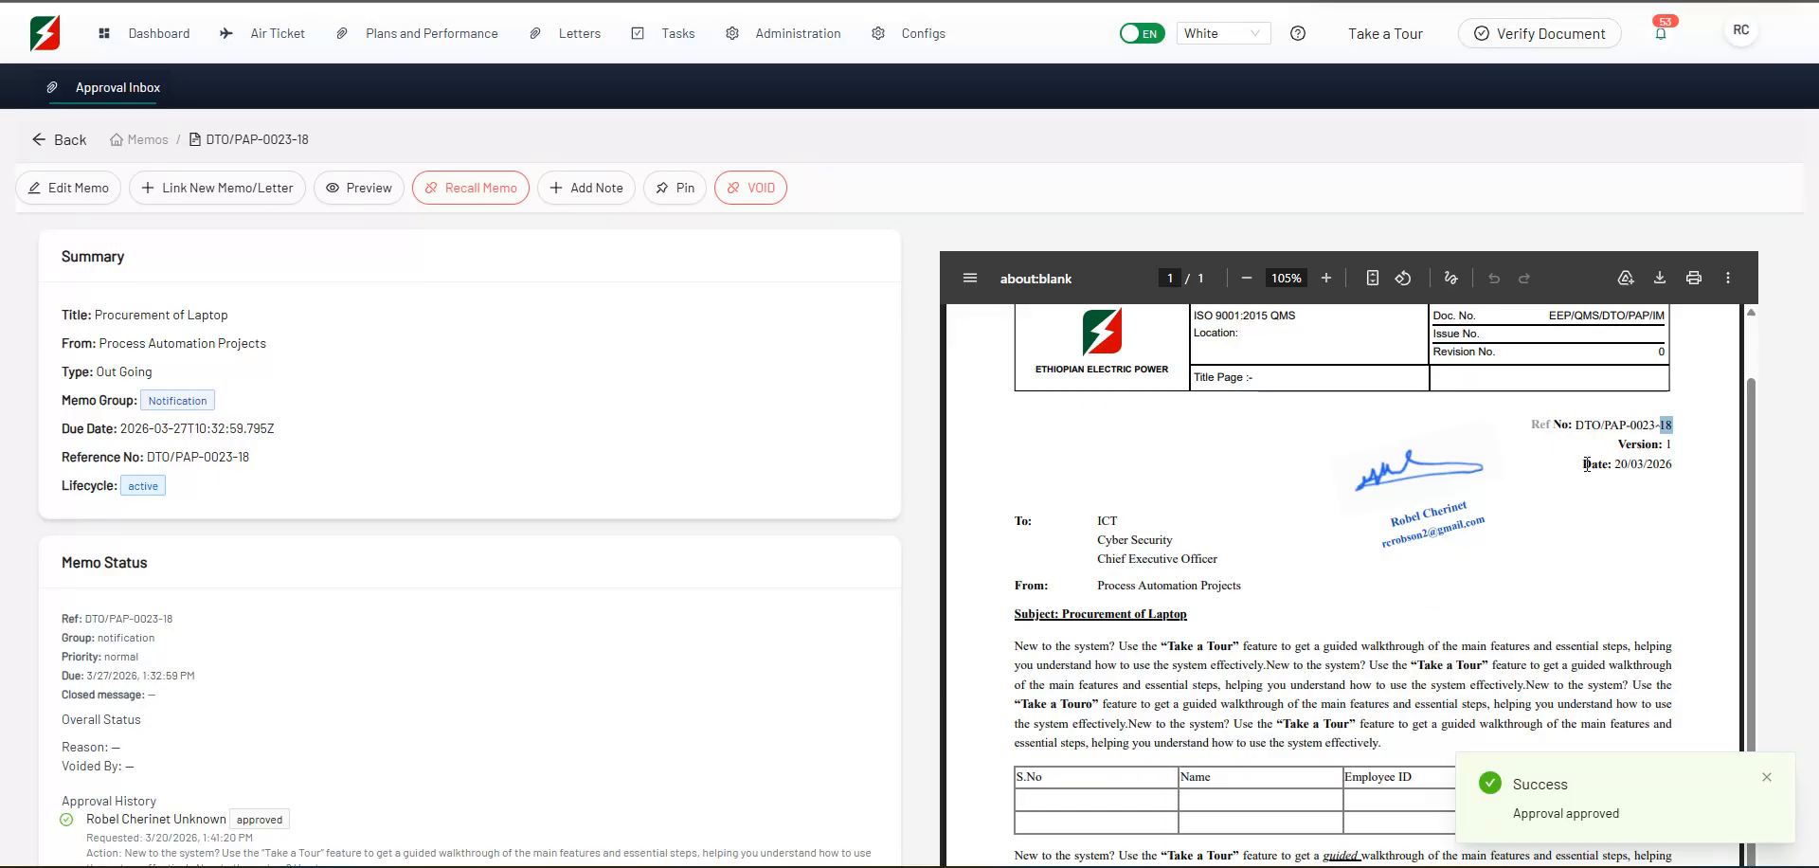
left_click_drag(1587, 464, 1687, 464)
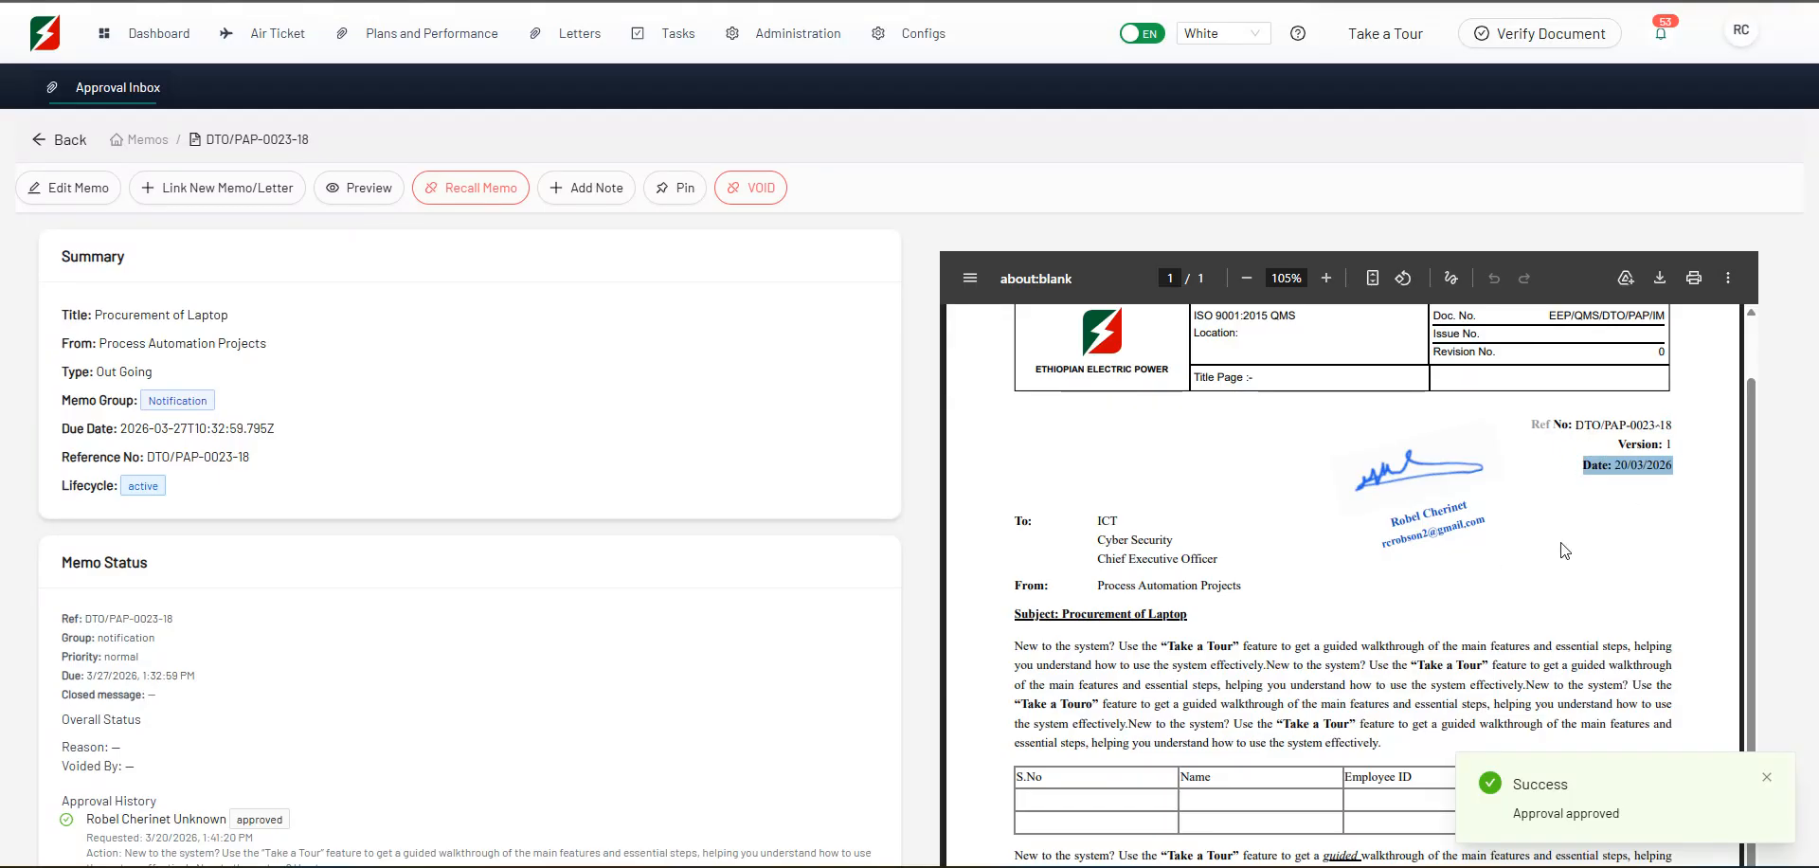
left_click(1352, 646)
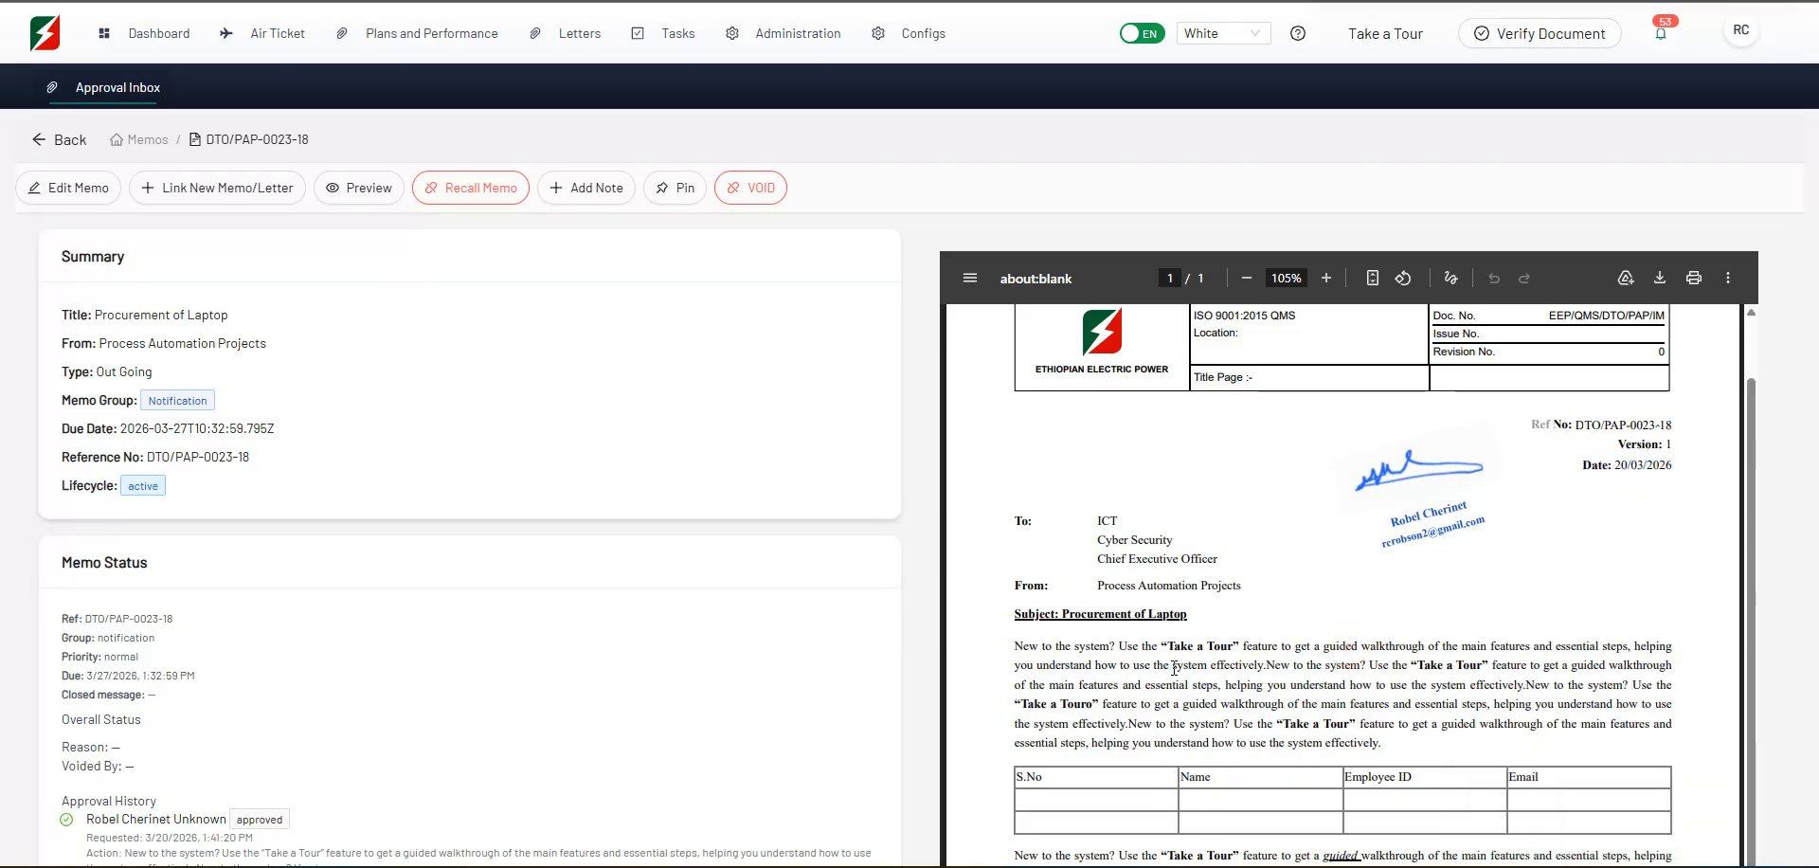
Review the rest of the approved memo, including its attached files, CC list, QR code, approval history and summary details
scroll(1093, 587, "down", 6)
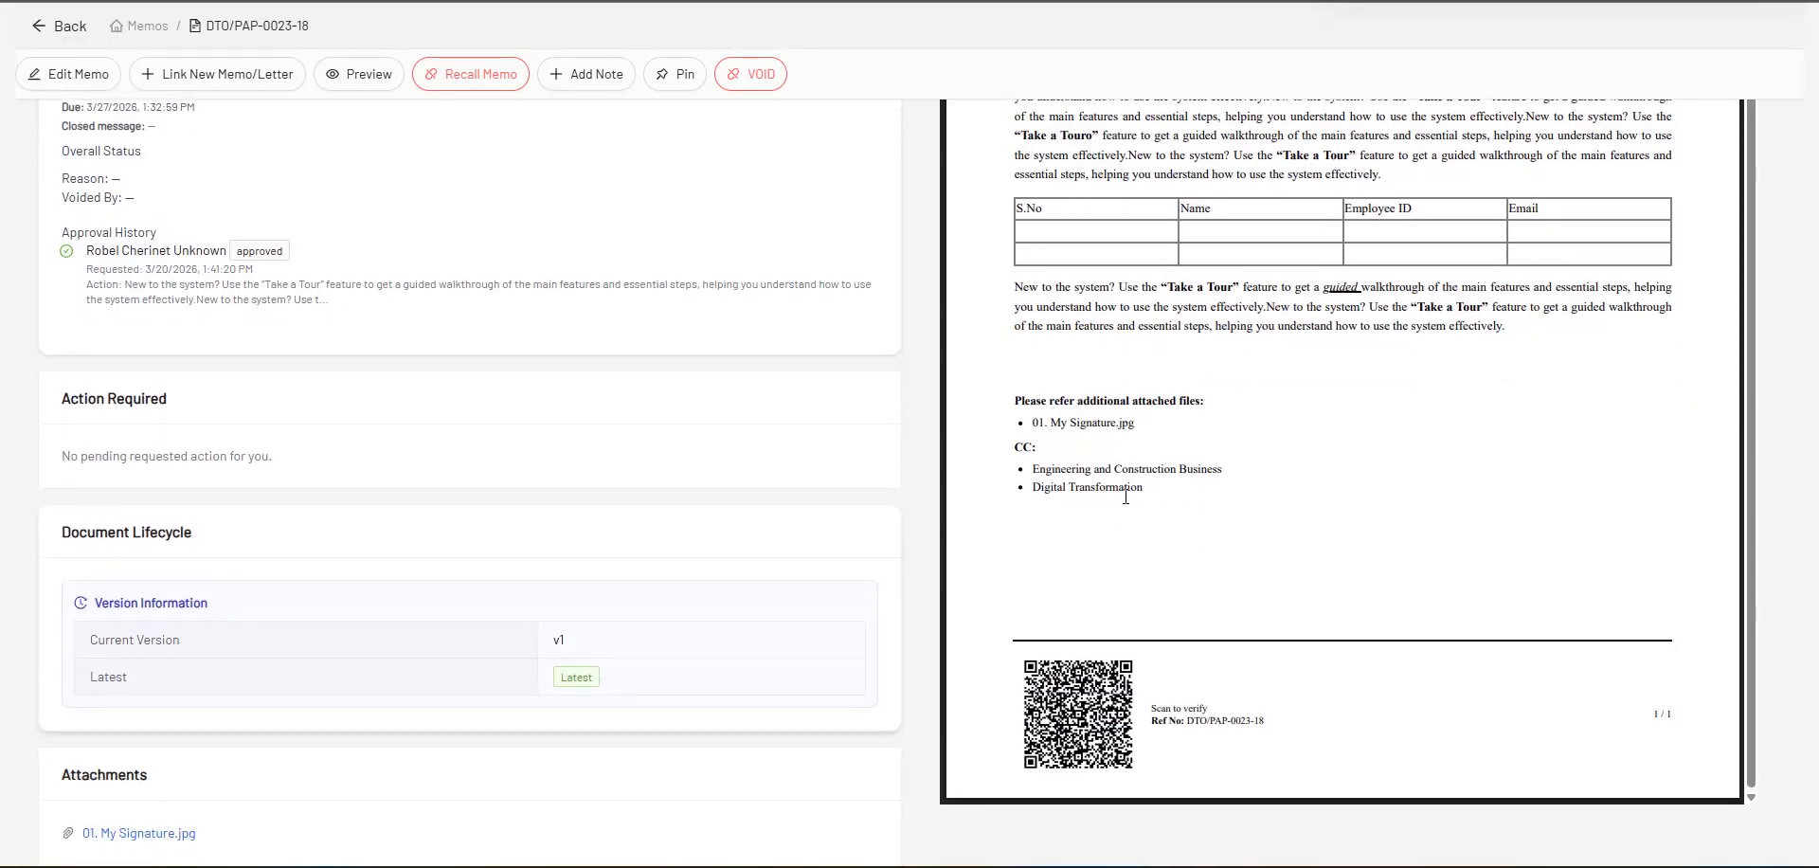
left_click_drag(1140, 427, 1031, 425)
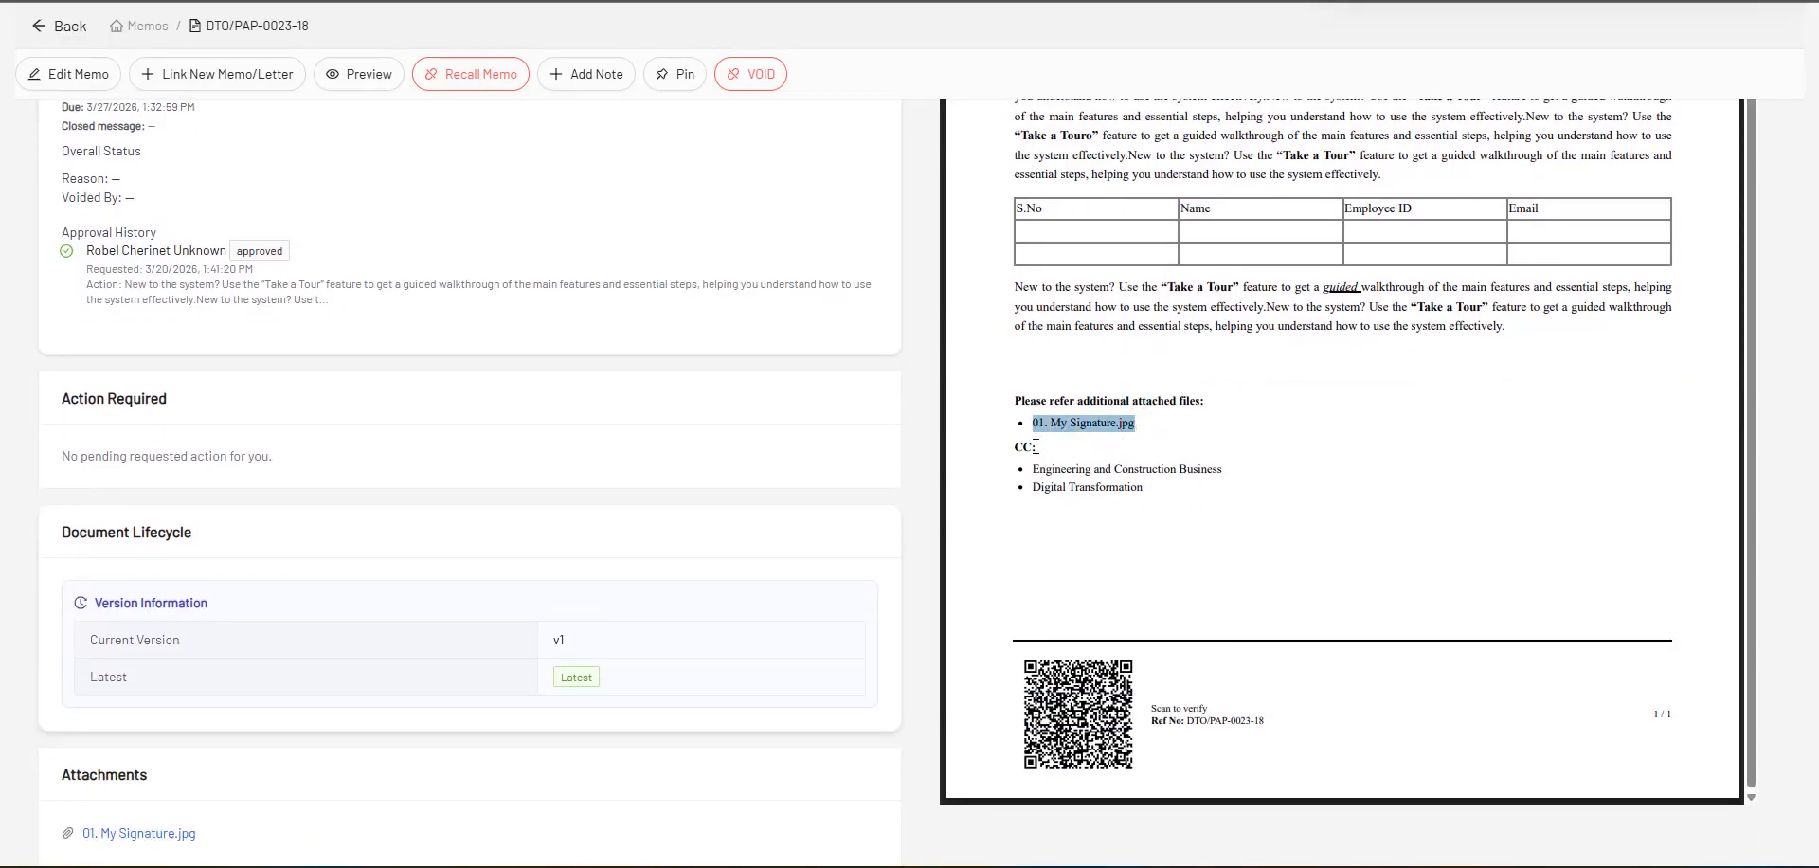
scroll(1052, 699, "down", 3)
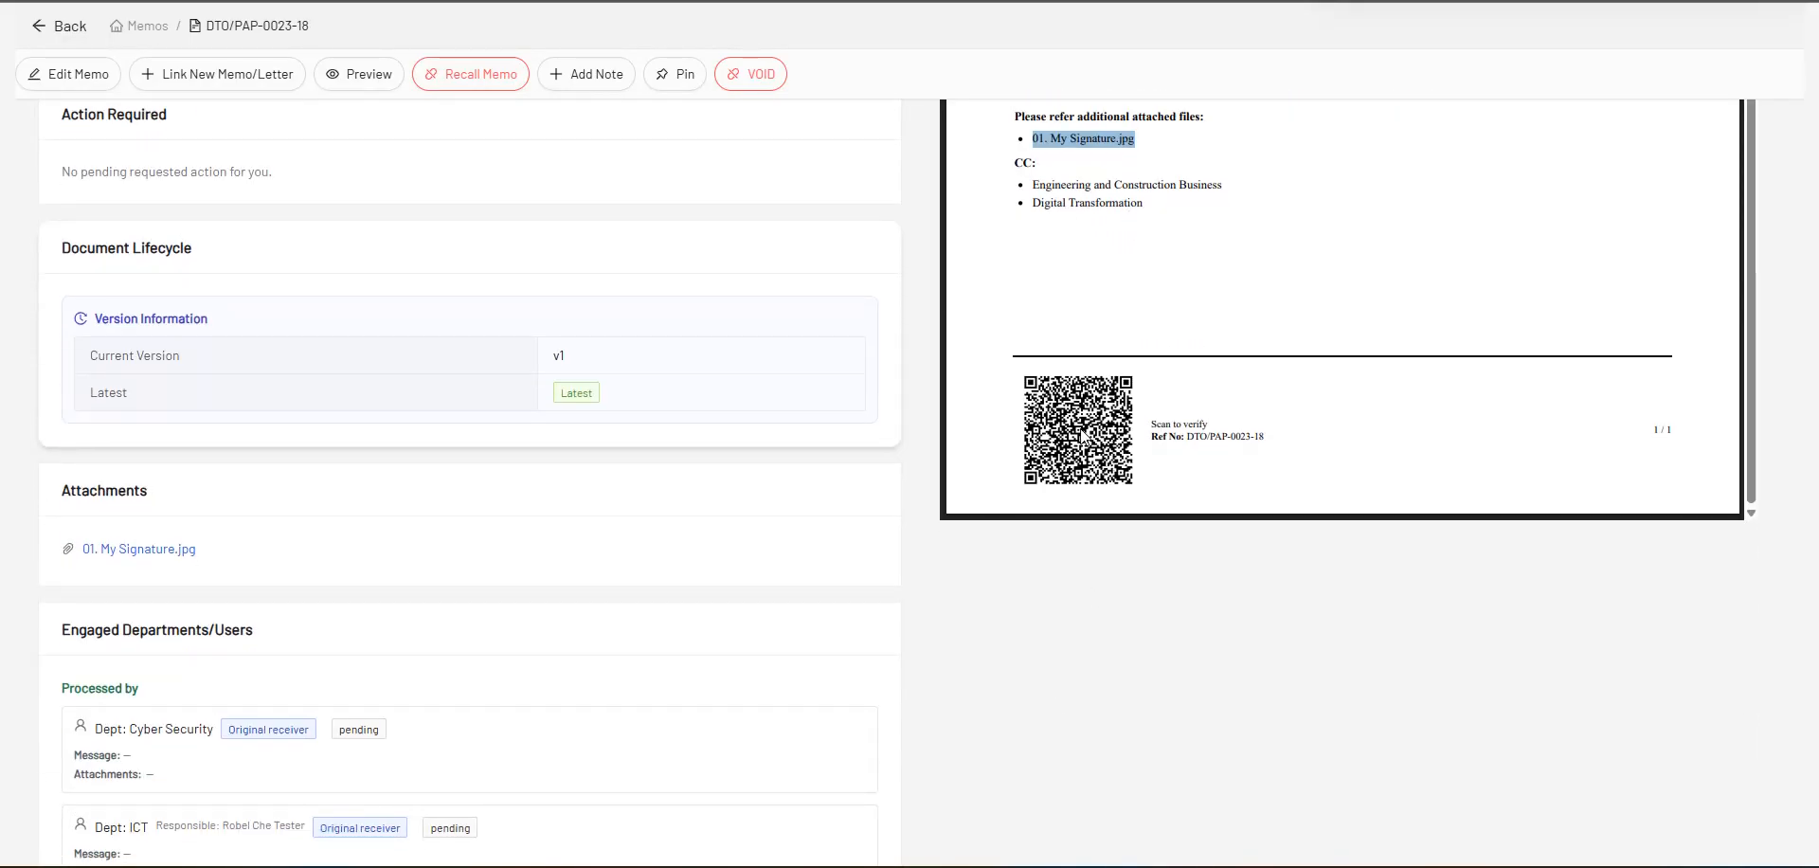
scroll(1171, 568, "up", 3)
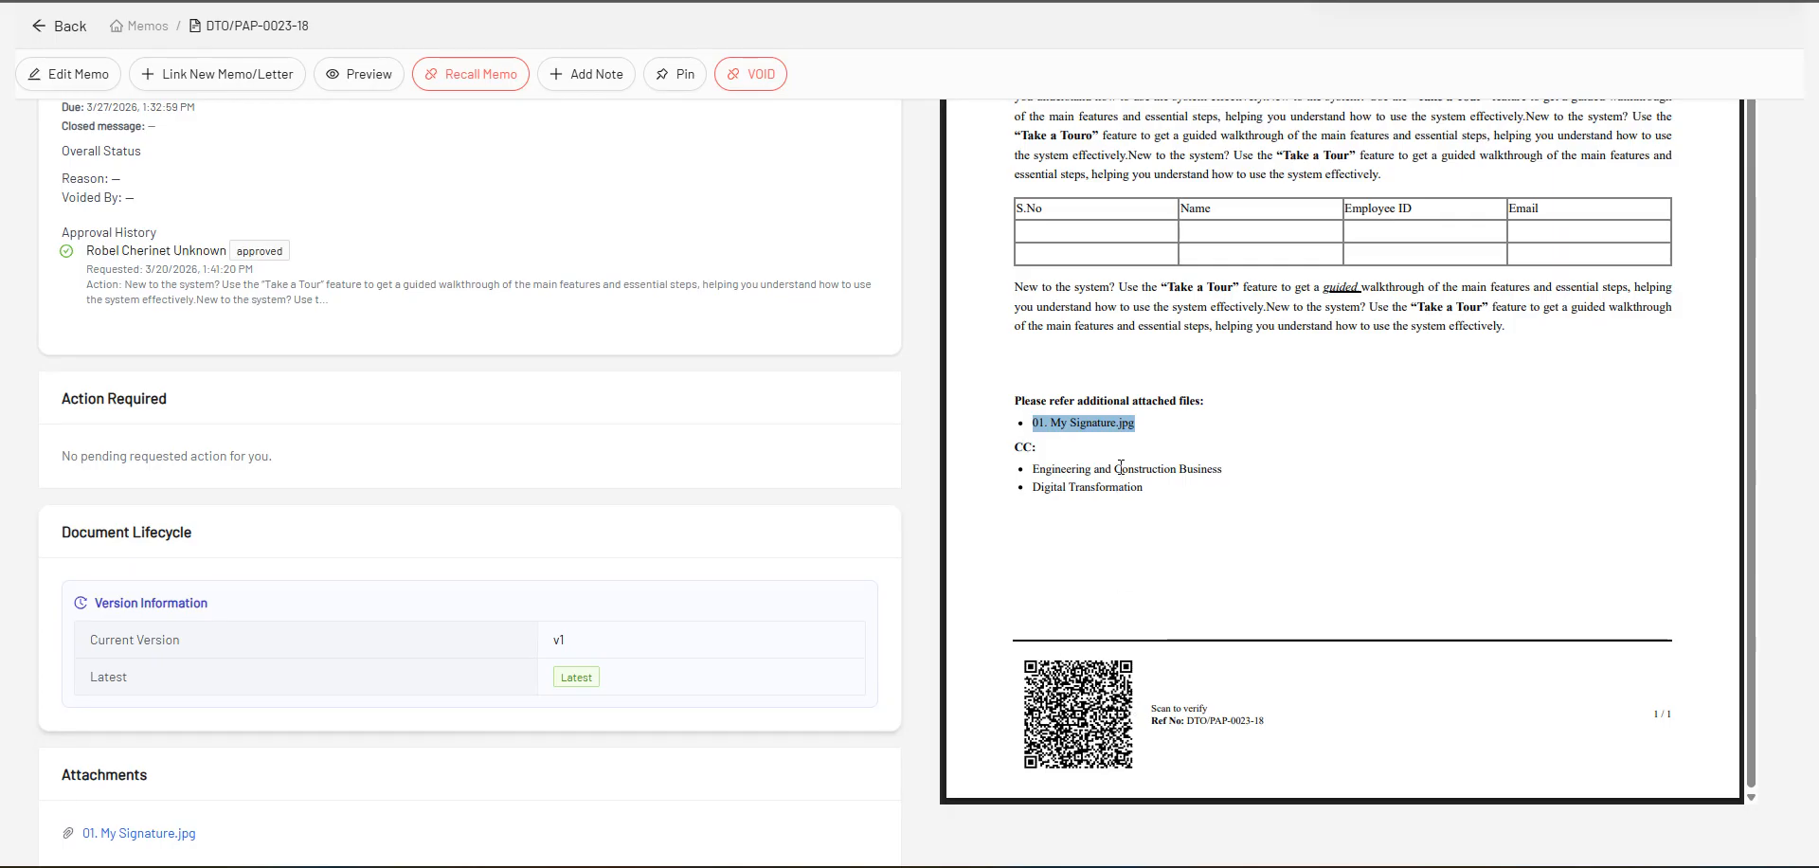
scroll(1120, 467, "up", 4)
scroll(855, 487, "up", 3)
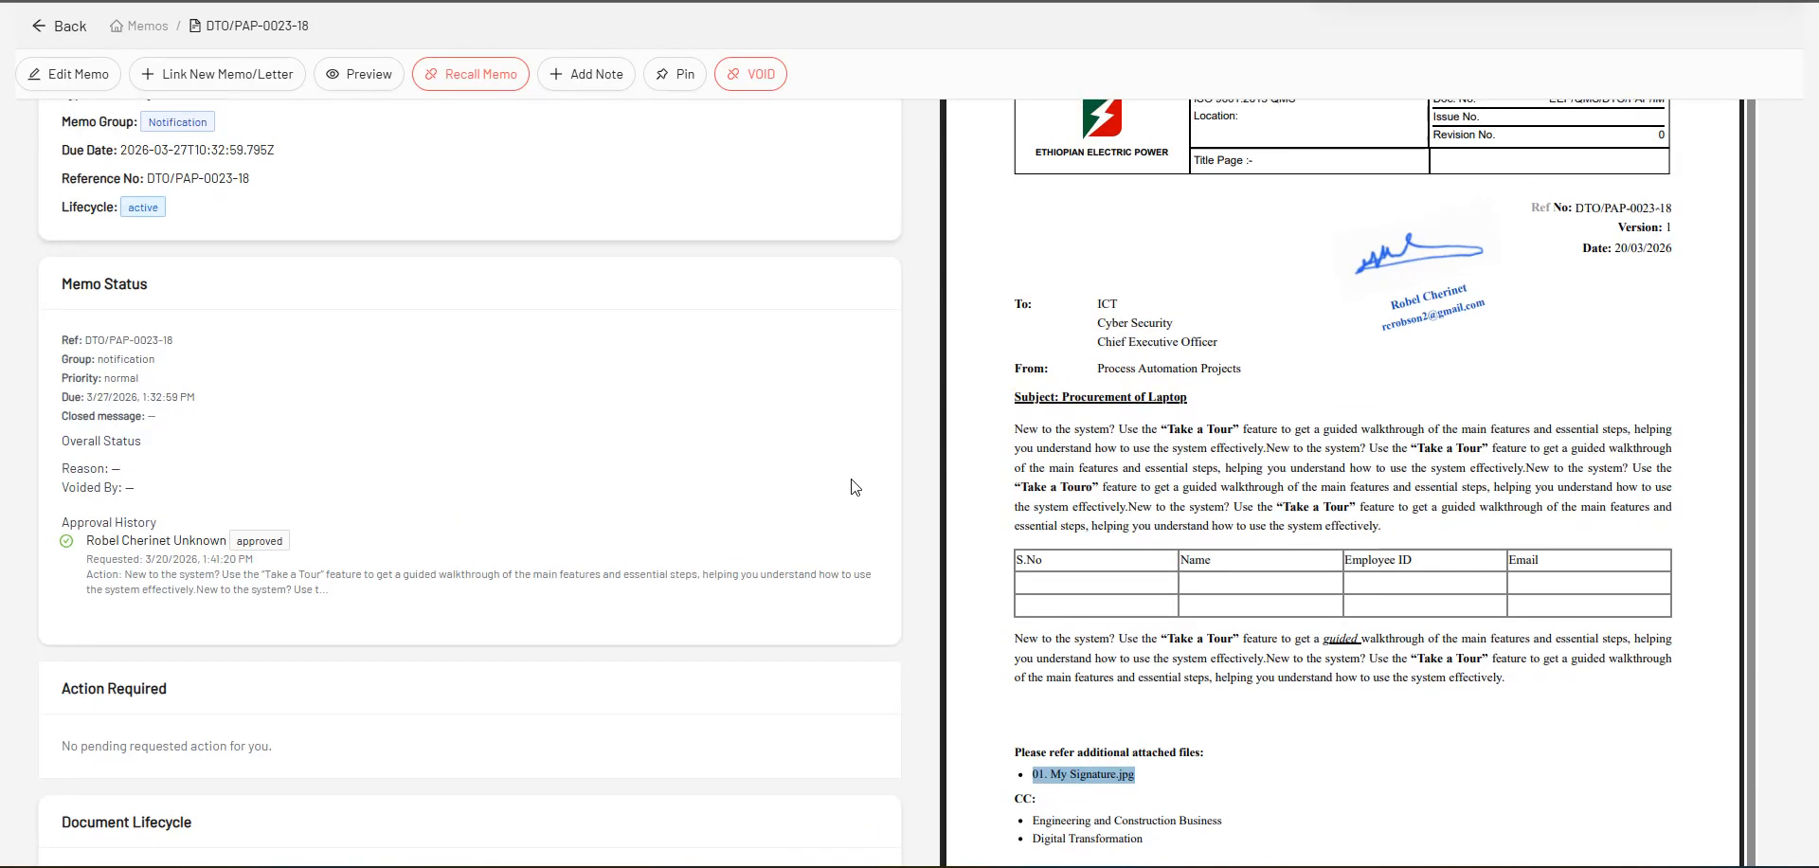
scroll(855, 487, "up", 3)
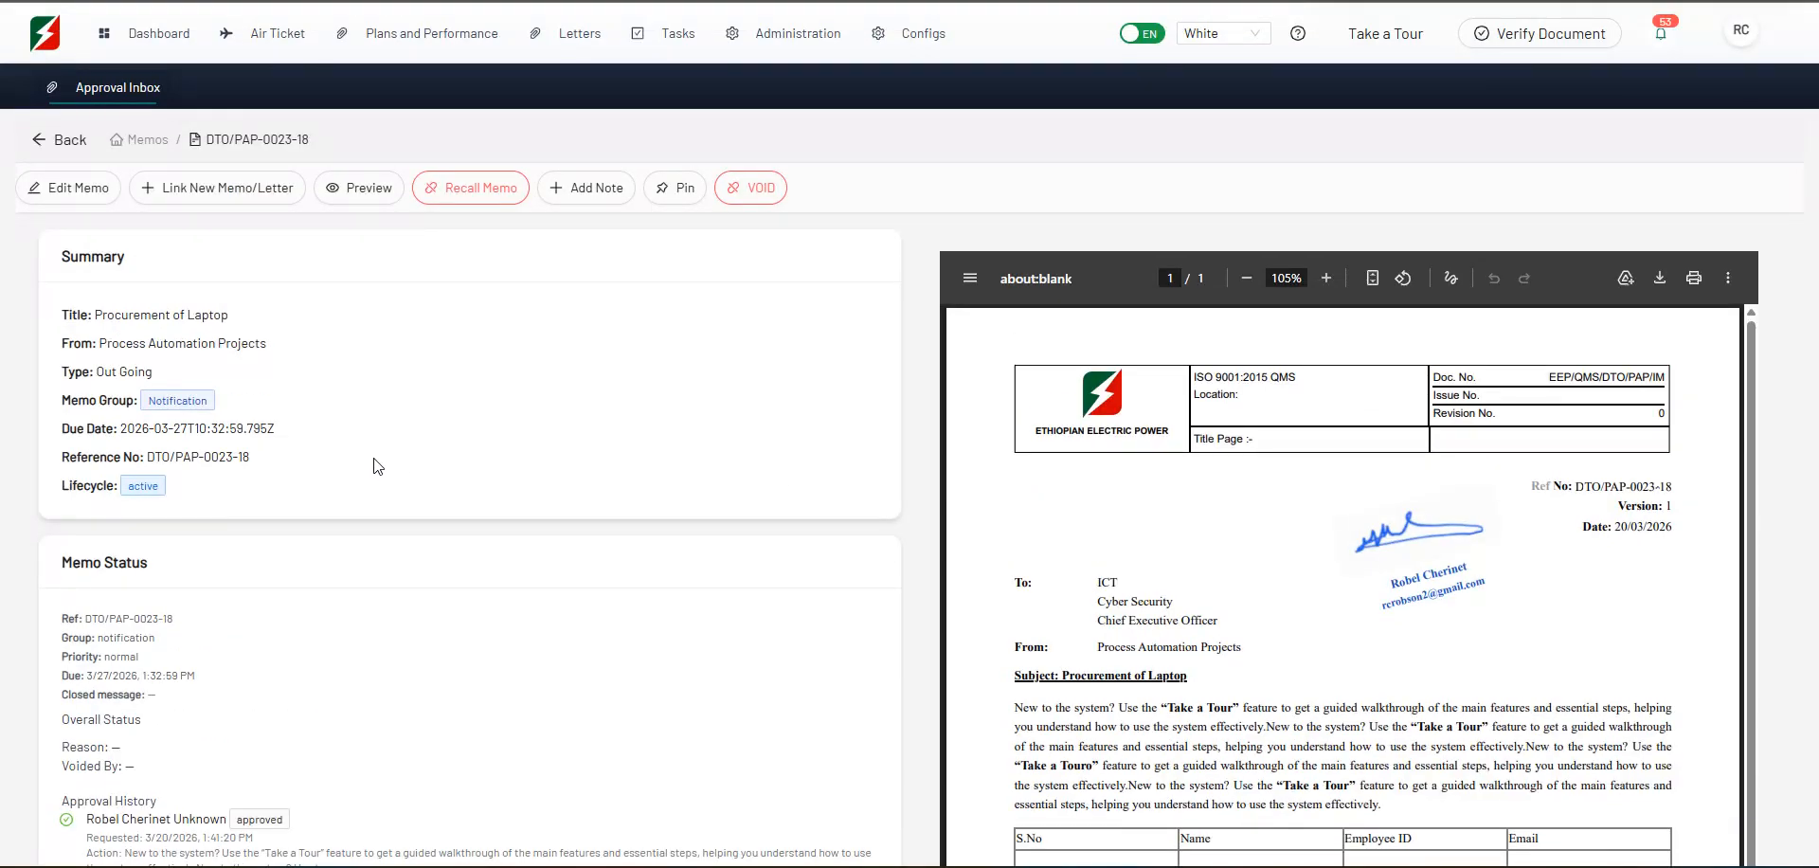
scroll(375, 458, "down", 3)
scroll(377, 459, "up", 3)
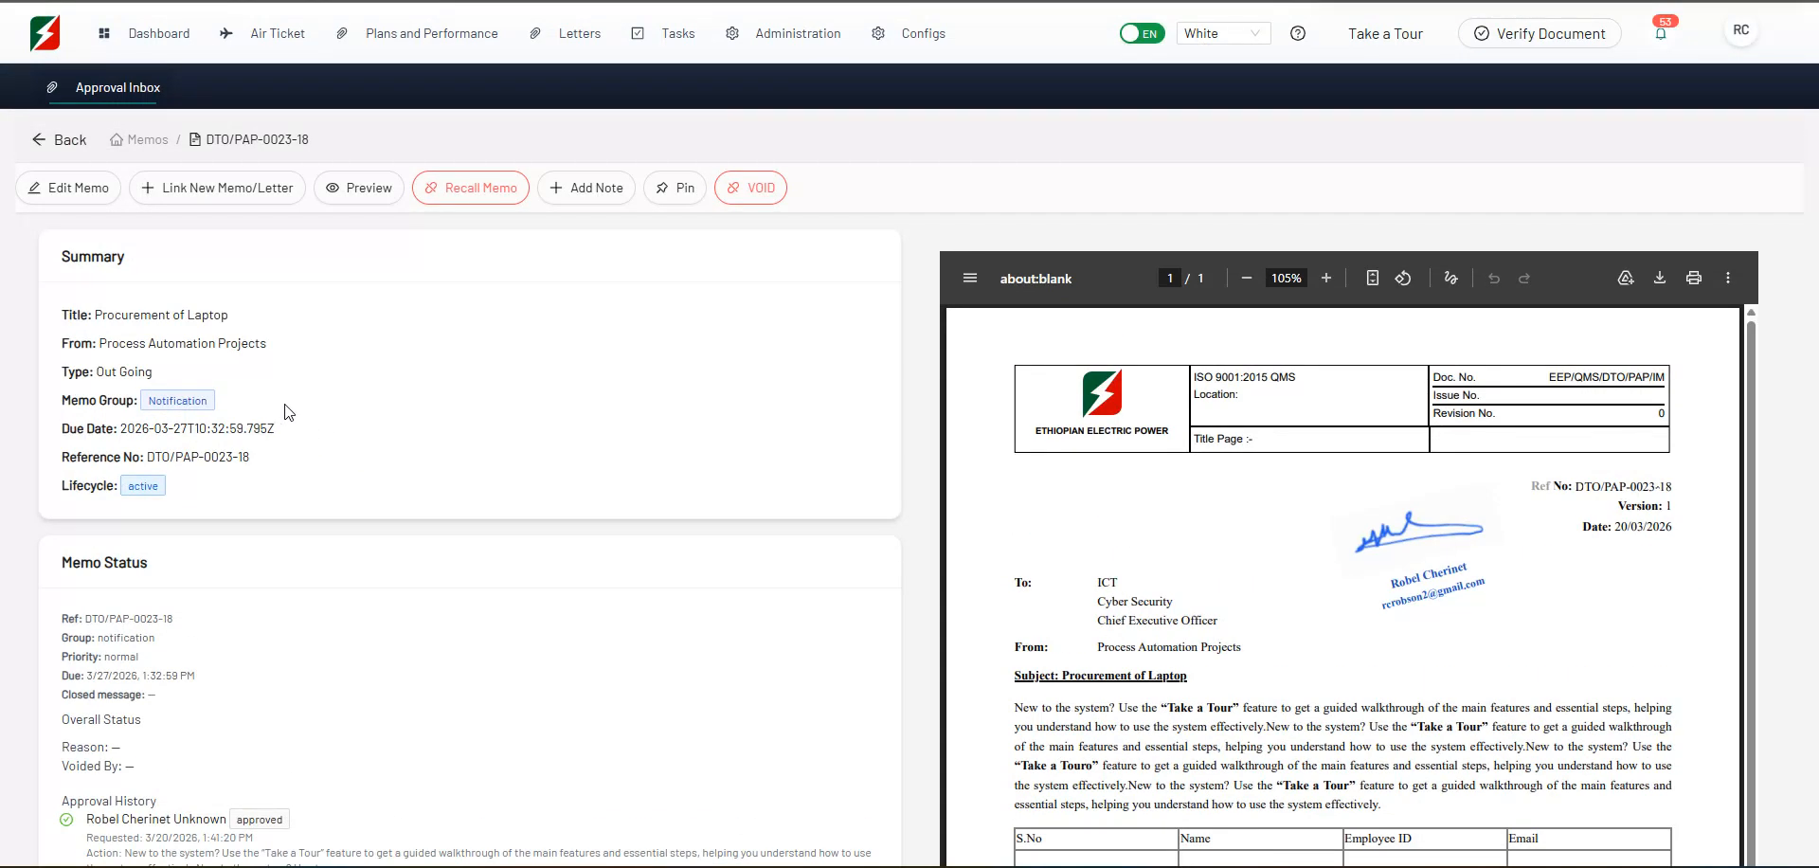